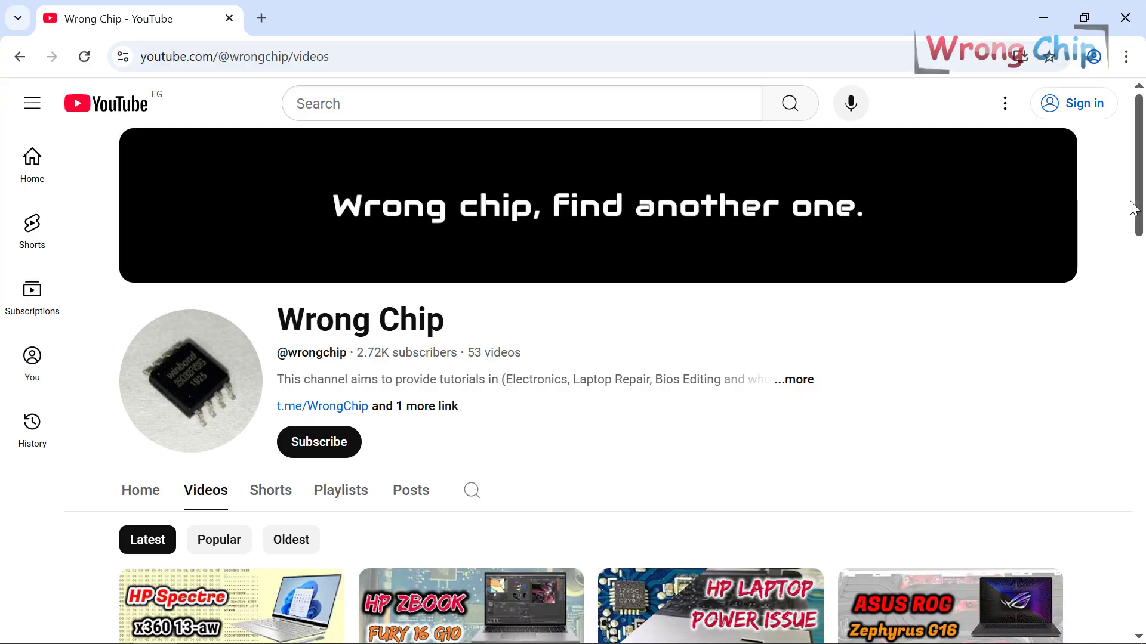
Open the corrupted Acer Aspire A515-43 BIOS file in HxD
{"action": "scroll", "coordinate": [1133, 208], "scroll_direction": "down", "scroll_amount": 7}
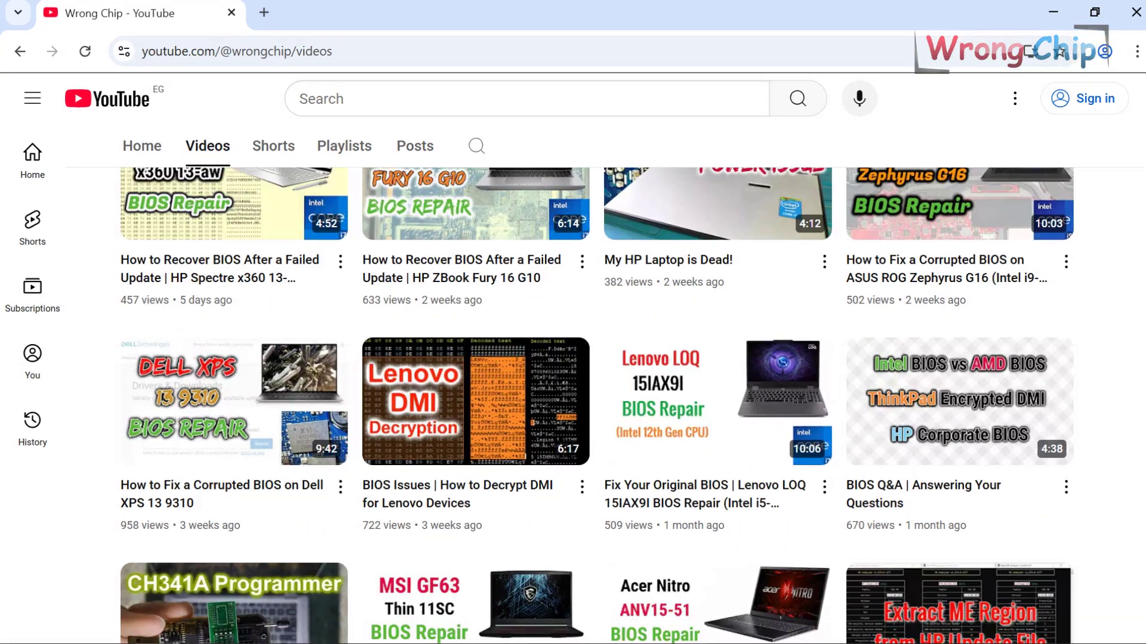
{"action": "scroll", "coordinate": [710, 372], "scroll_direction": "down", "scroll_amount": 4}
{"action": "mouse_move", "coordinate": [271, 394]}
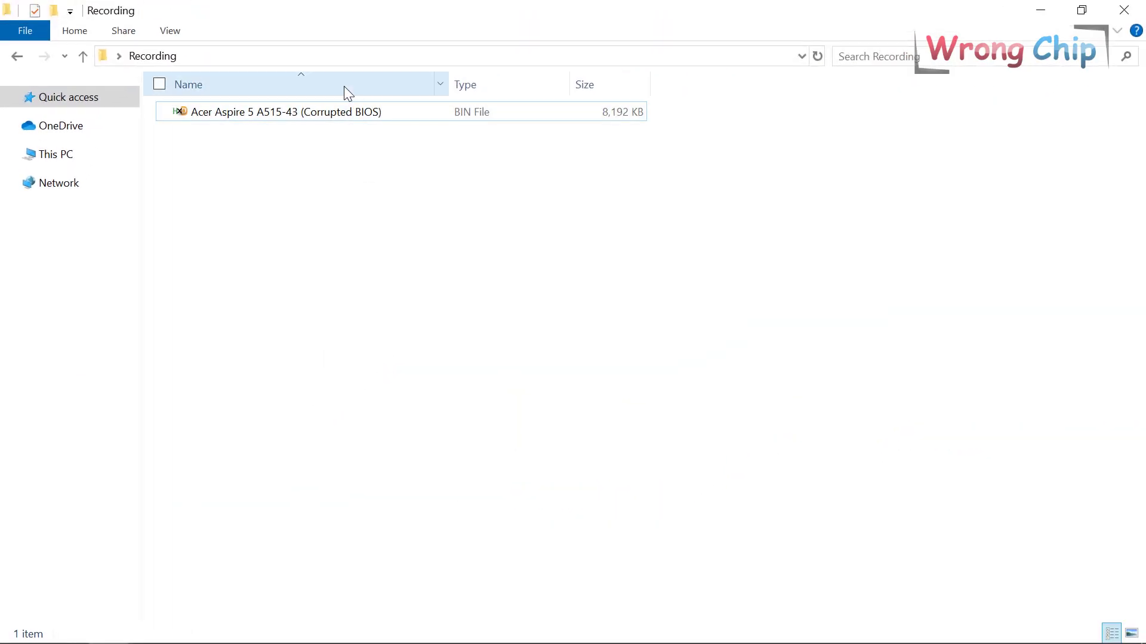
{"action": "double_click", "coordinate": [357, 117]}
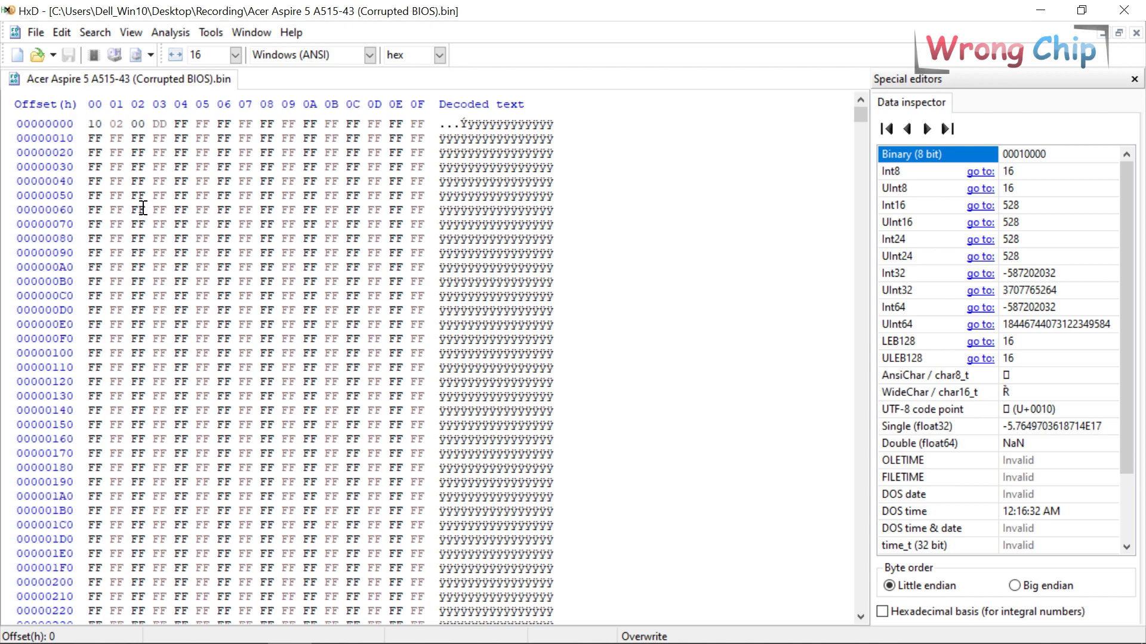
Select the whole file to confirm it spans 8 MB (0–7FFFFF)
{"action": "left_click_drag", "start_coordinate": [90, 125], "coordinate": [292, 199]}
{"action": "key", "text": "ctrl+a"}
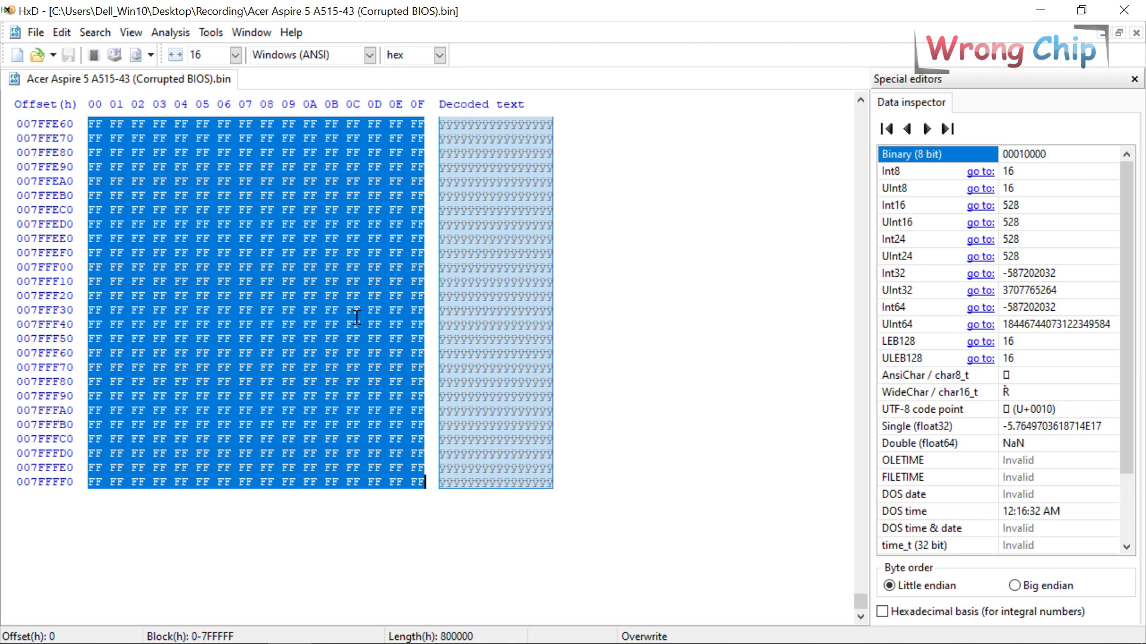
{"action": "left_click", "coordinate": [420, 469]}
{"action": "left_click_drag", "start_coordinate": [424, 486], "coordinate": [341, 367]}
{"action": "key", "text": "ctrl+a"}
Search the whole file for the laptop's serial number, found at offset 002B0000
{"action": "key", "text": "ctrl+f"}
{"action": "key", "text": "ctrl+v"}
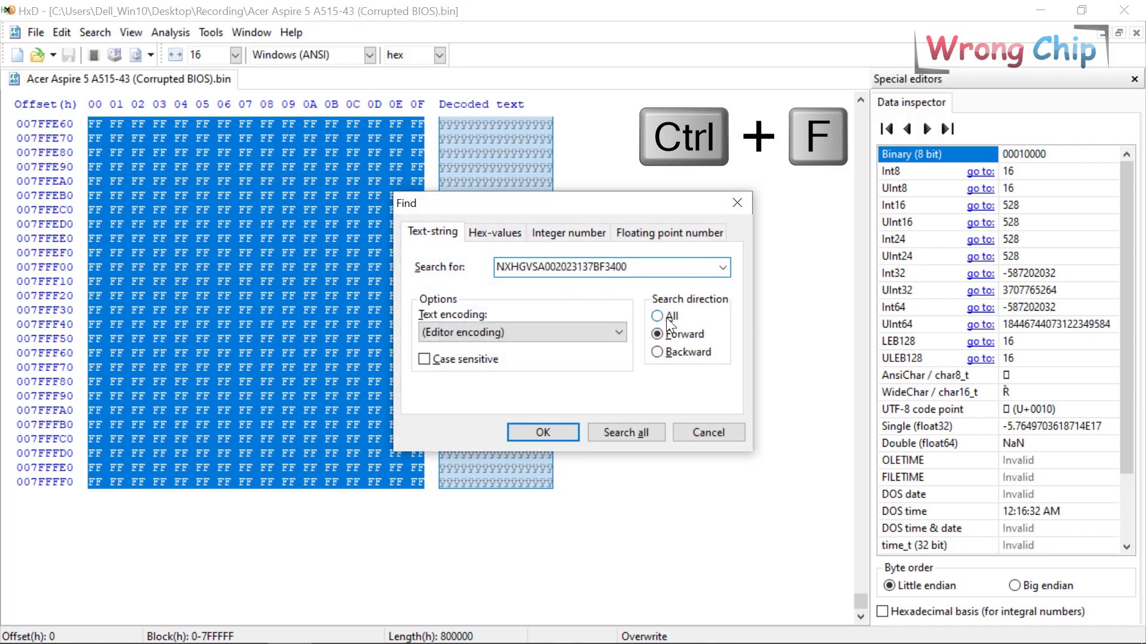
{"action": "left_click", "coordinate": [666, 318]}
{"action": "left_click", "coordinate": [543, 427]}
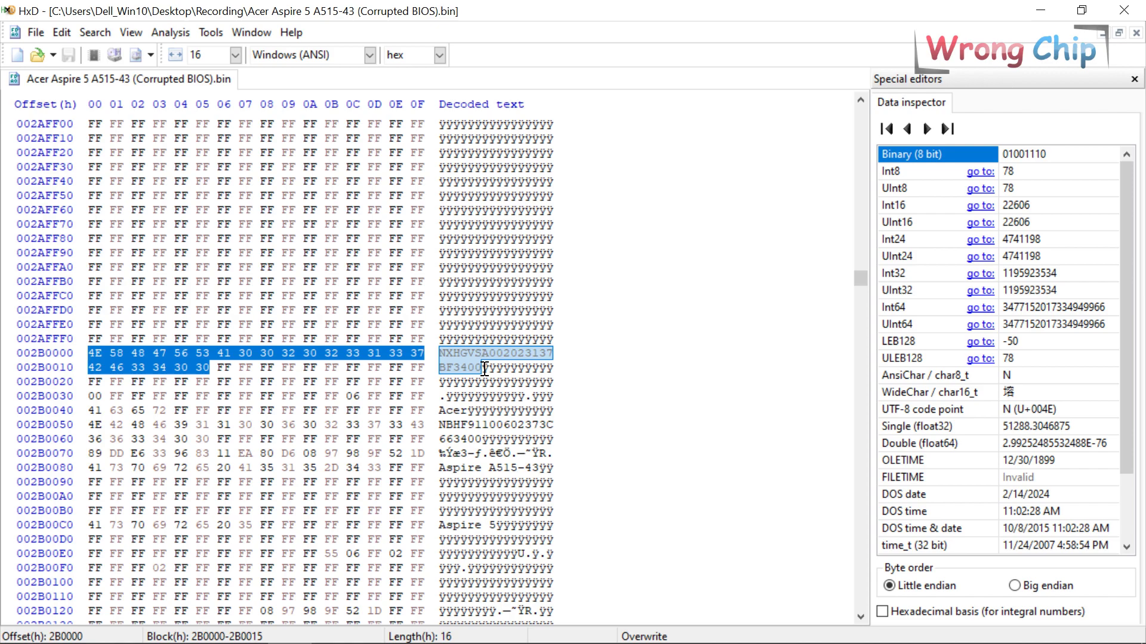
{"action": "left_click_drag", "start_coordinate": [481, 367], "coordinate": [437, 347]}
{"action": "key", "text": "ctrl+c"}
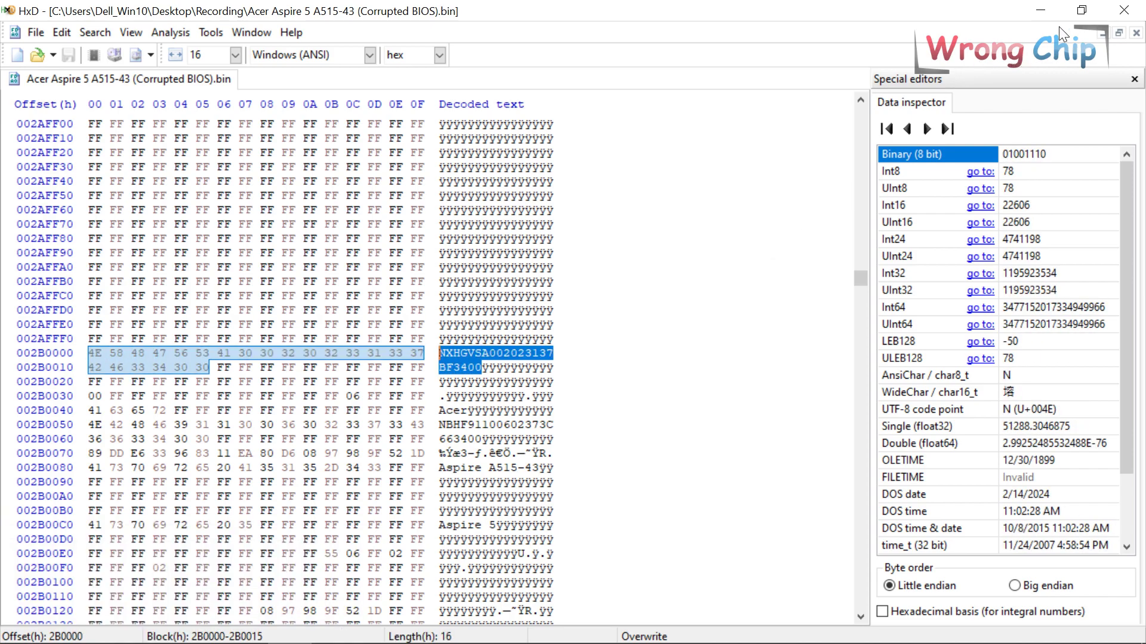
Look up the laptop by its serial number, matching the Aspire A515-43 model name to the dump
{"action": "left_click", "coordinate": [1040, 13]}
{"action": "left_click", "coordinate": [526, 439]}
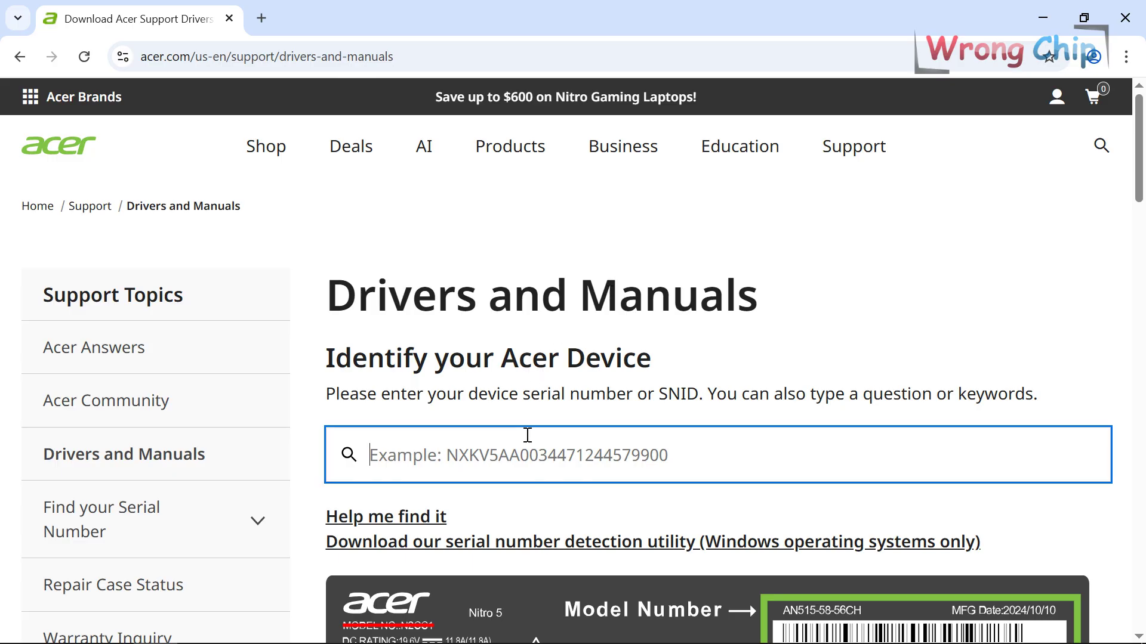
{"action": "key", "text": "ctrl+v"}
{"action": "key", "text": "Return"}
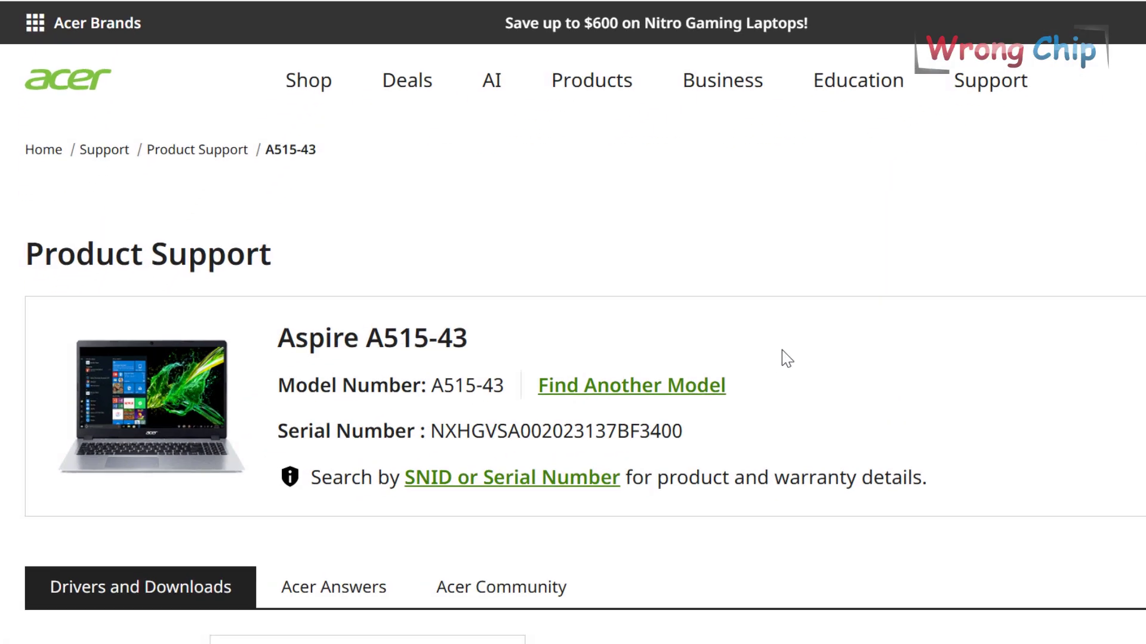
{"action": "left_click_drag", "start_coordinate": [632, 276], "coordinate": [357, 274]}
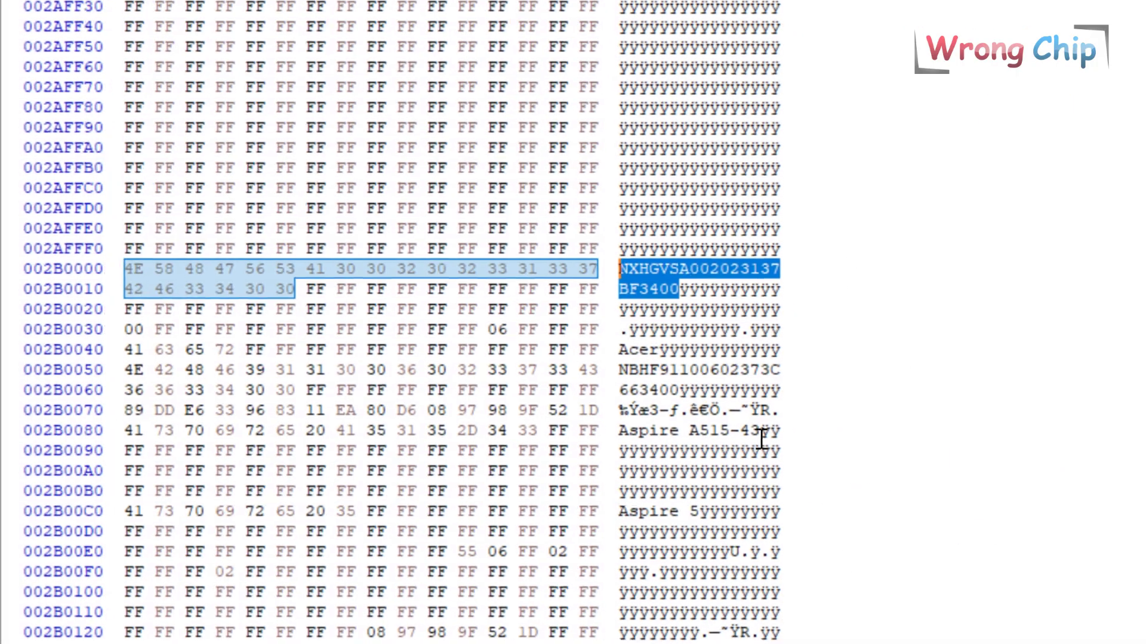
{"action": "left_click_drag", "start_coordinate": [805, 423], "coordinate": [642, 437]}
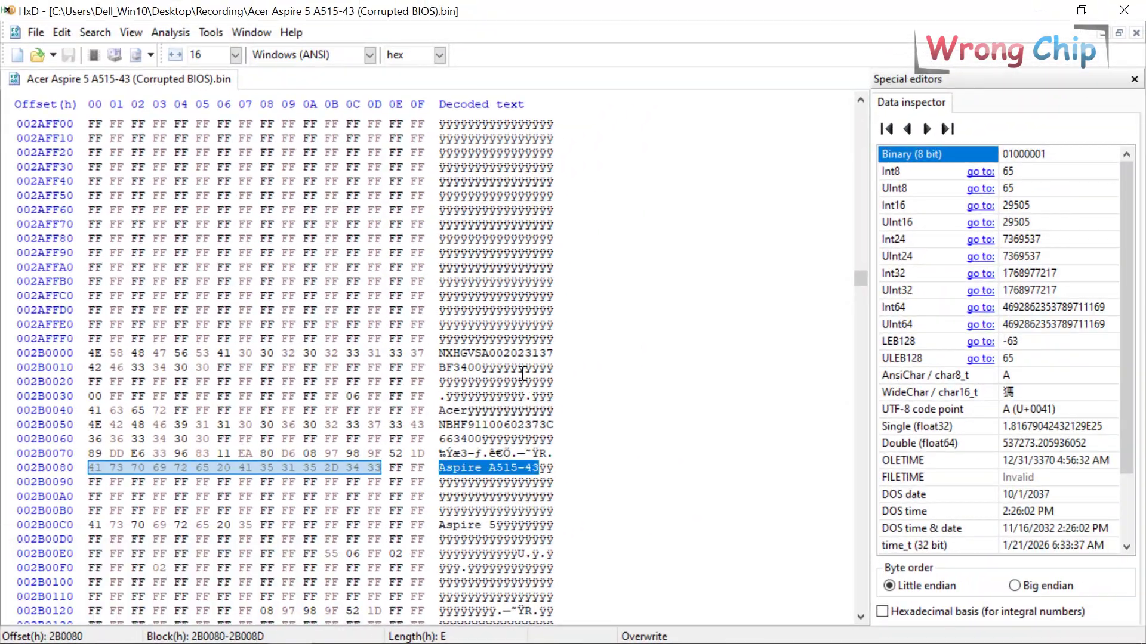
Collapse Drivers and expand the BIOS/Firmware list, headed by version 1.12
{"action": "left_click", "coordinate": [1040, 10]}
{"action": "scroll", "coordinate": [253, 418], "scroll_direction": "down", "scroll_amount": 6}
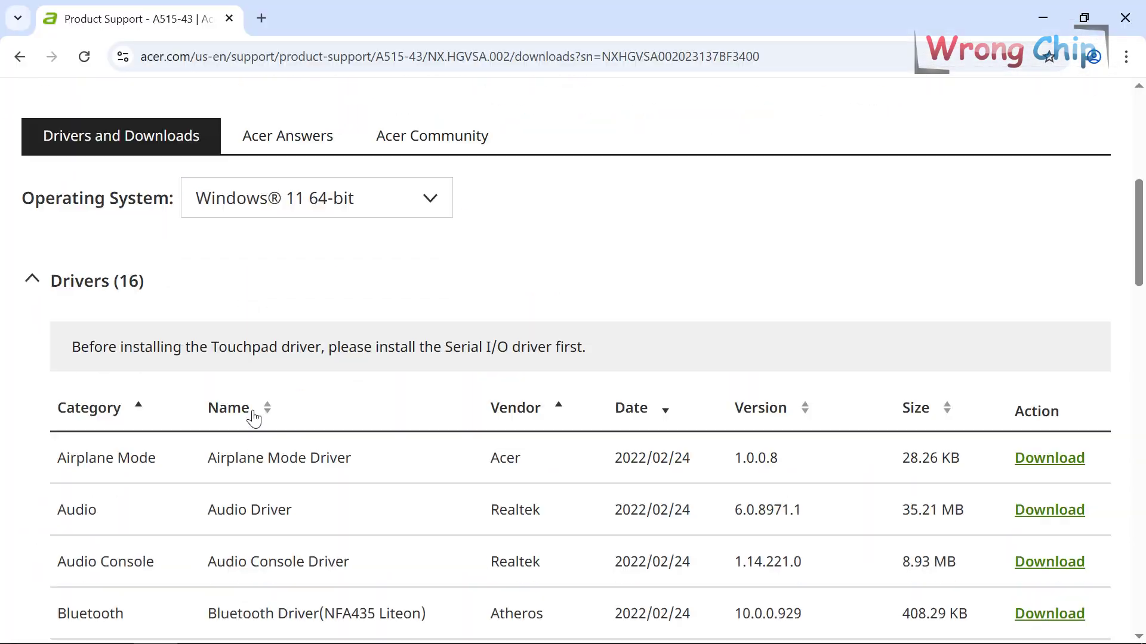
{"action": "left_click", "coordinate": [43, 287]}
{"action": "left_click", "coordinate": [32, 242]}
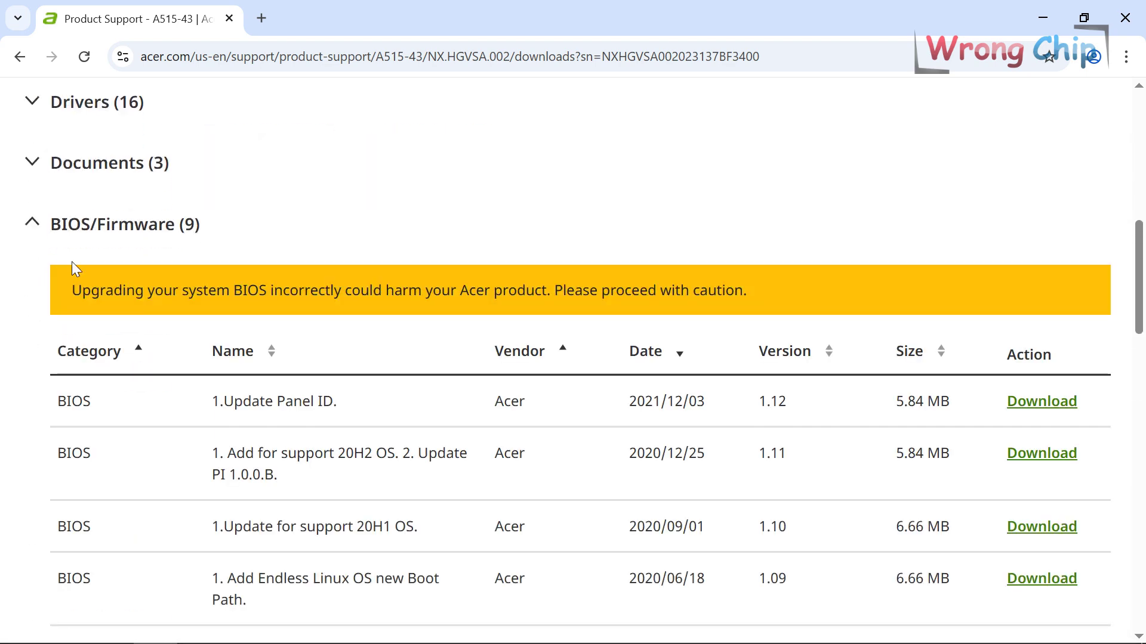
{"action": "scroll", "coordinate": [422, 376], "scroll_direction": "down", "scroll_amount": 5}
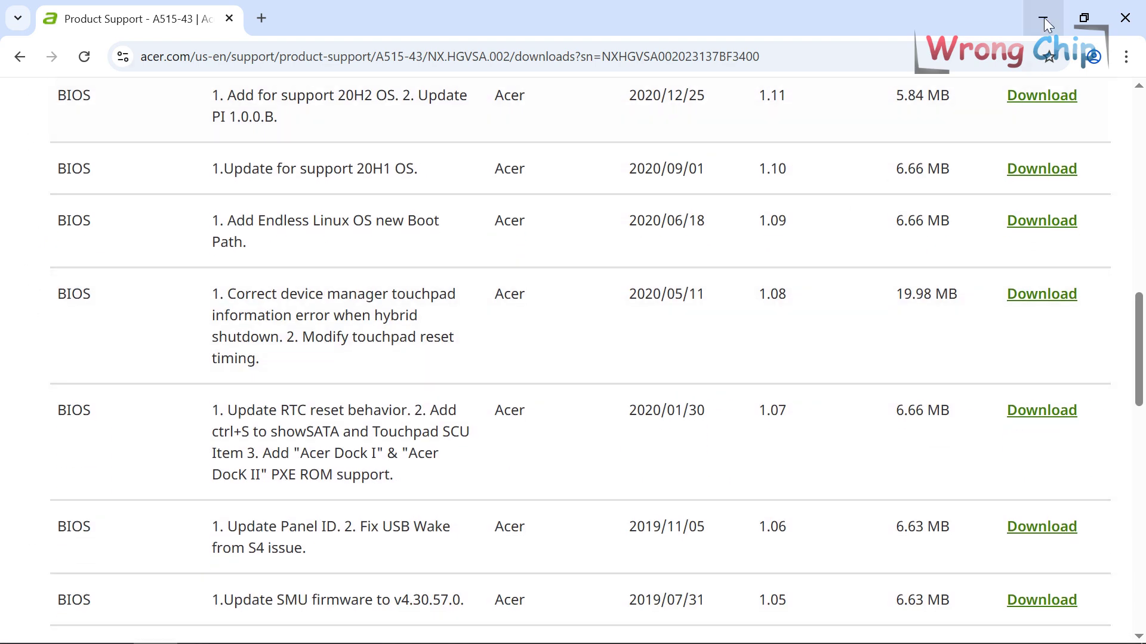
Search for $BVD and select the V1.08 version string at offset 006D9000
{"action": "left_click", "coordinate": [1044, 15]}
{"action": "key", "text": "ctrl+f"}
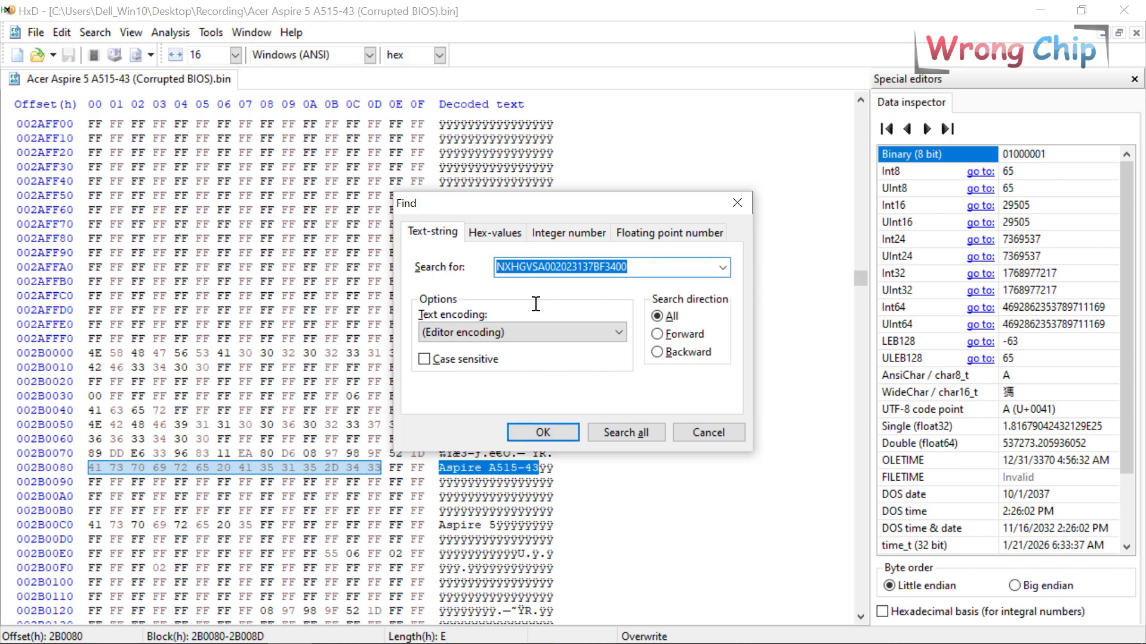
{"action": "type", "text": "$BVD"}
{"action": "key", "text": "Return"}
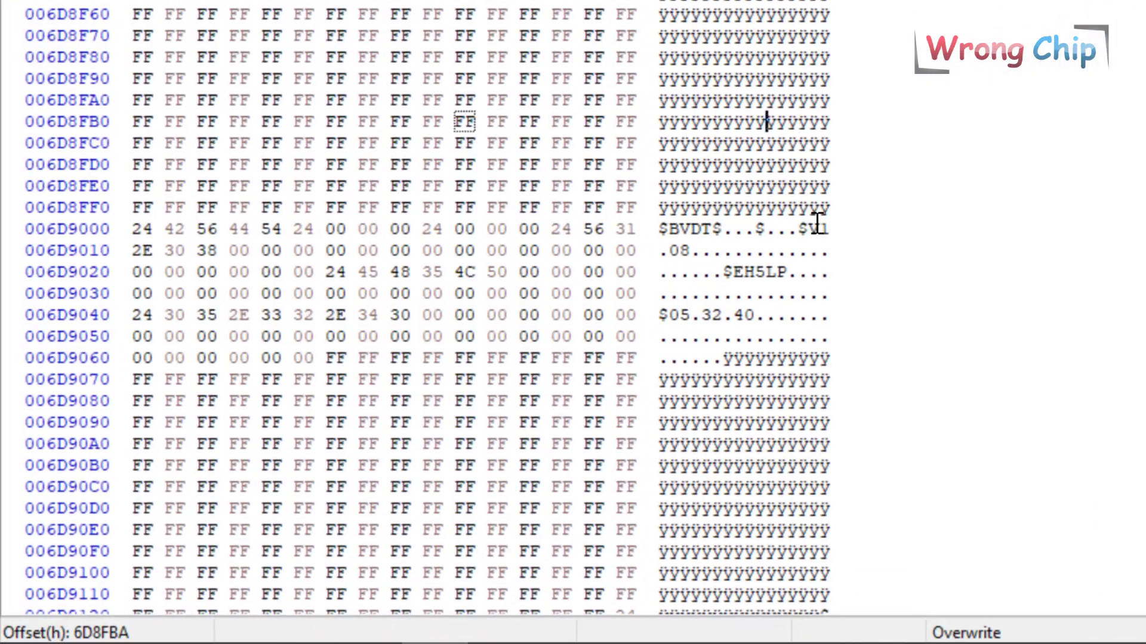
{"action": "left_click_drag", "start_coordinate": [540, 367], "coordinate": [483, 379]}
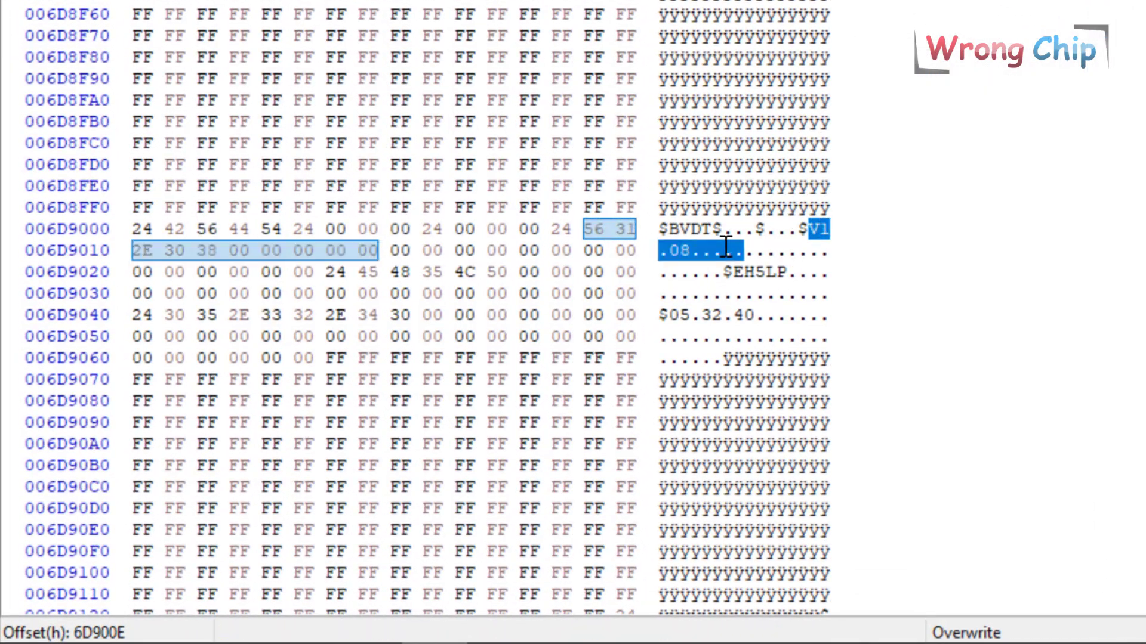
{"action": "left_click_drag", "start_coordinate": [726, 245], "coordinate": [692, 250]}
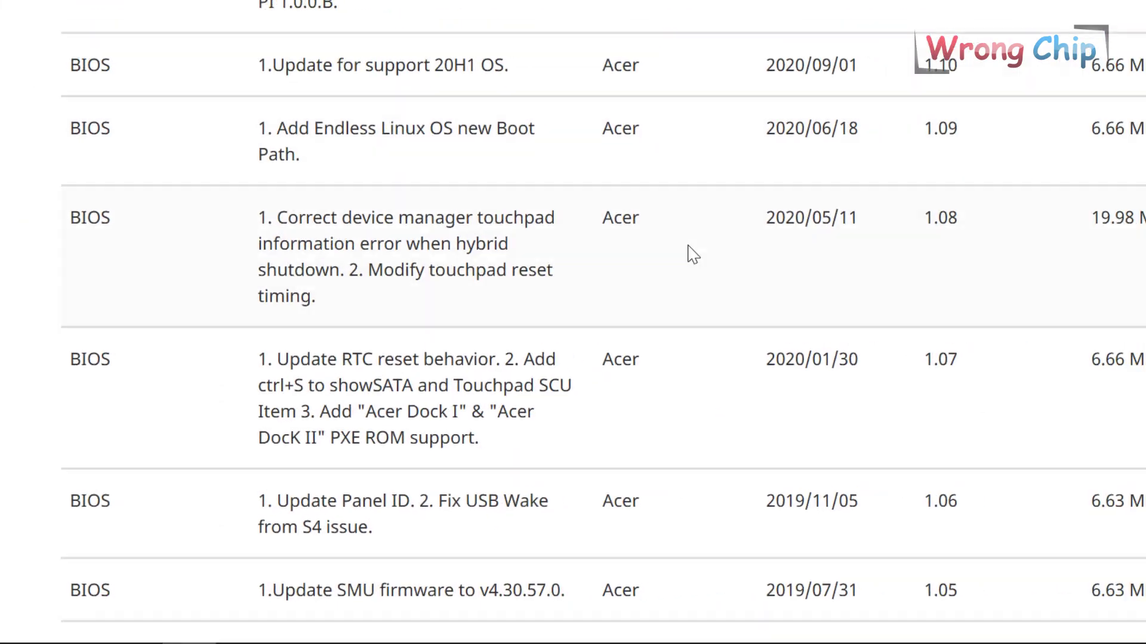
Highlight the installed version 1.08 and the newest version 1.12 in Acer's BIOS table
{"action": "scroll", "coordinate": [782, 244], "scroll_direction": "down", "scroll_amount": 4}
{"action": "left_click_drag", "start_coordinate": [792, 123], "coordinate": [757, 117]}
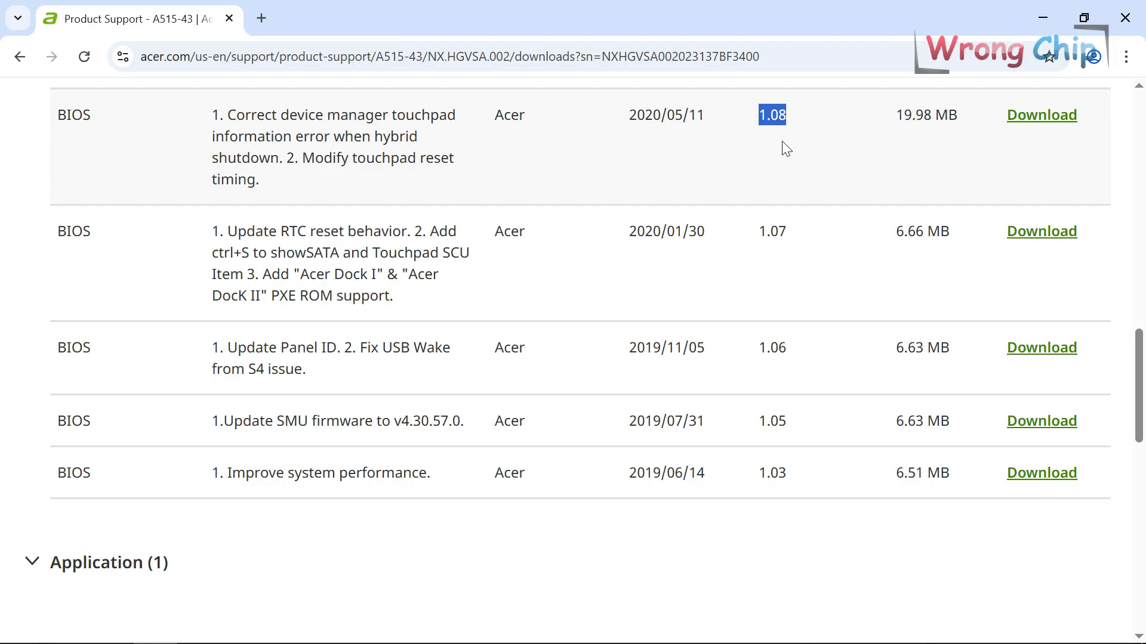
{"action": "scroll", "coordinate": [786, 148], "scroll_direction": "up", "scroll_amount": 6}
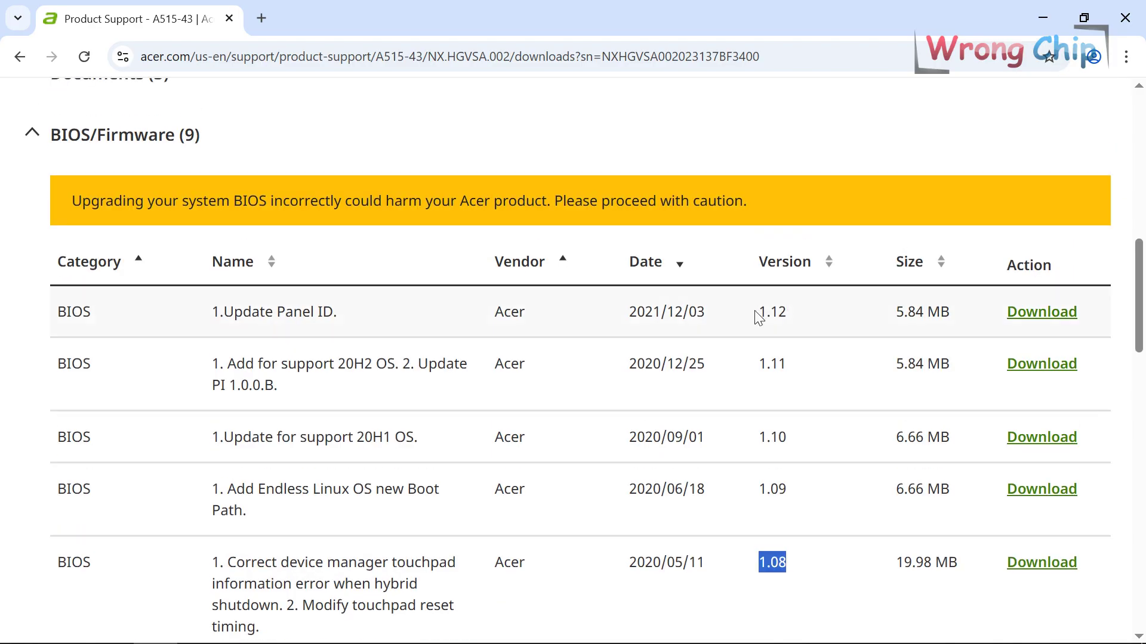
{"action": "left_click_drag", "start_coordinate": [755, 312], "coordinate": [785, 313]}
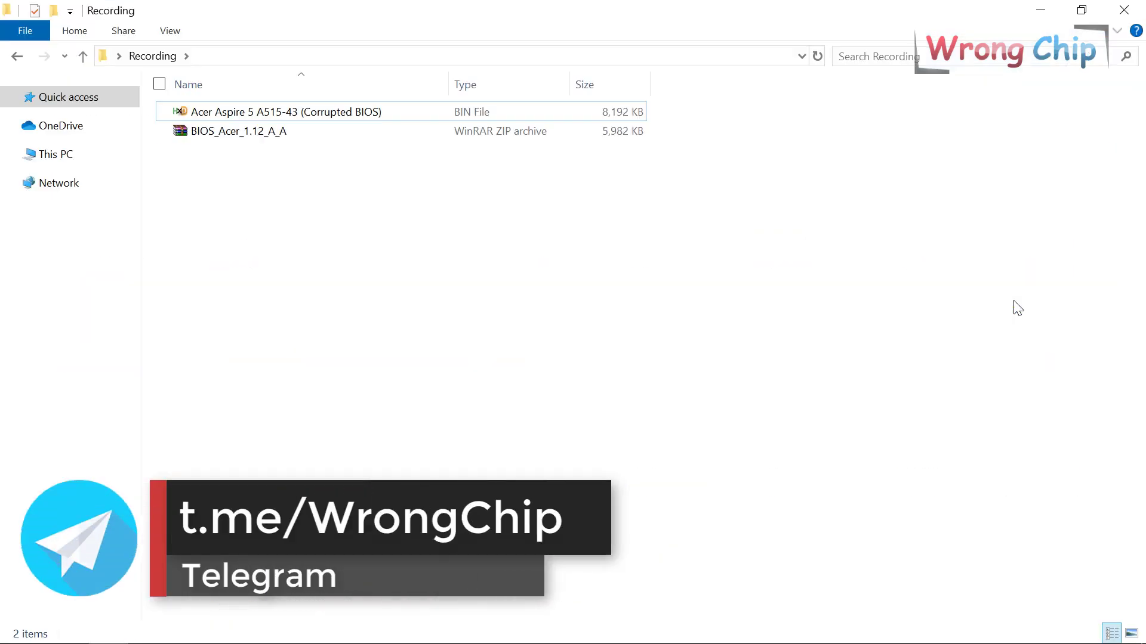
Extract the BIOS_Acer_1.12_A_A archive, then its BIOS_112 installer, into folders
{"action": "left_click", "coordinate": [241, 131]}
{"action": "right_click", "coordinate": [241, 132]}
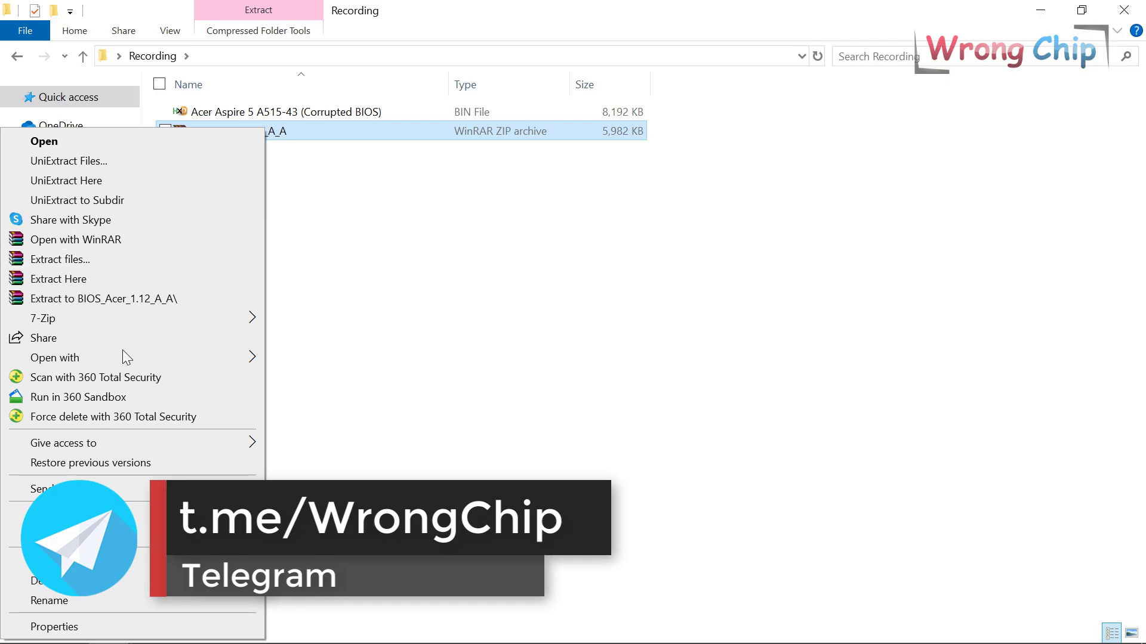
{"action": "left_click", "coordinate": [116, 299]}
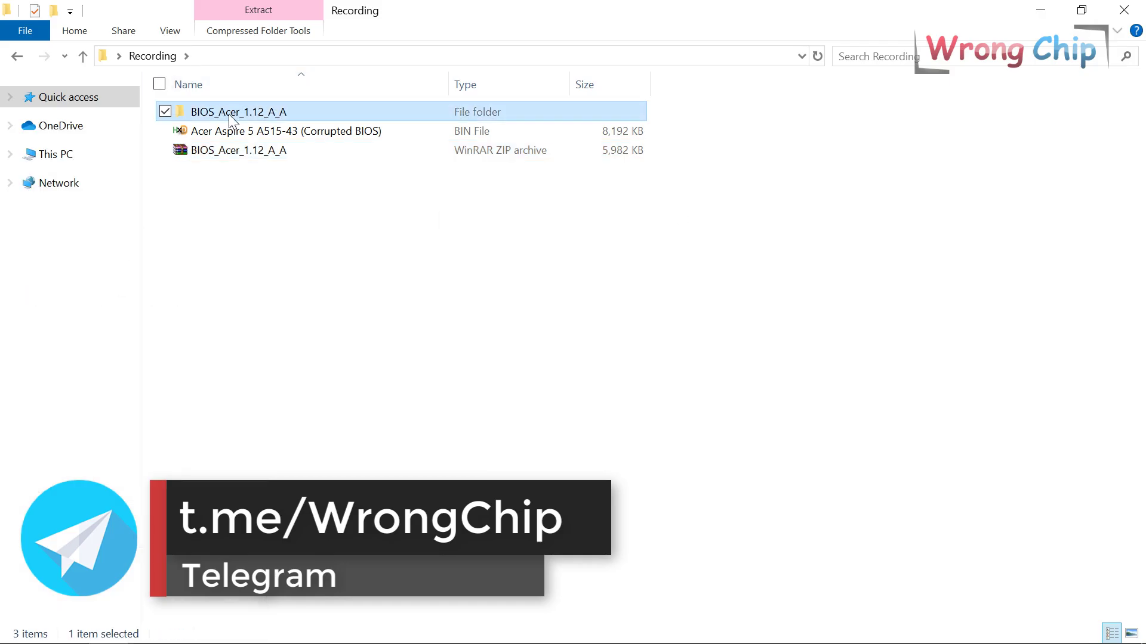
{"action": "double_click", "coordinate": [226, 113]}
{"action": "right_click", "coordinate": [203, 117]}
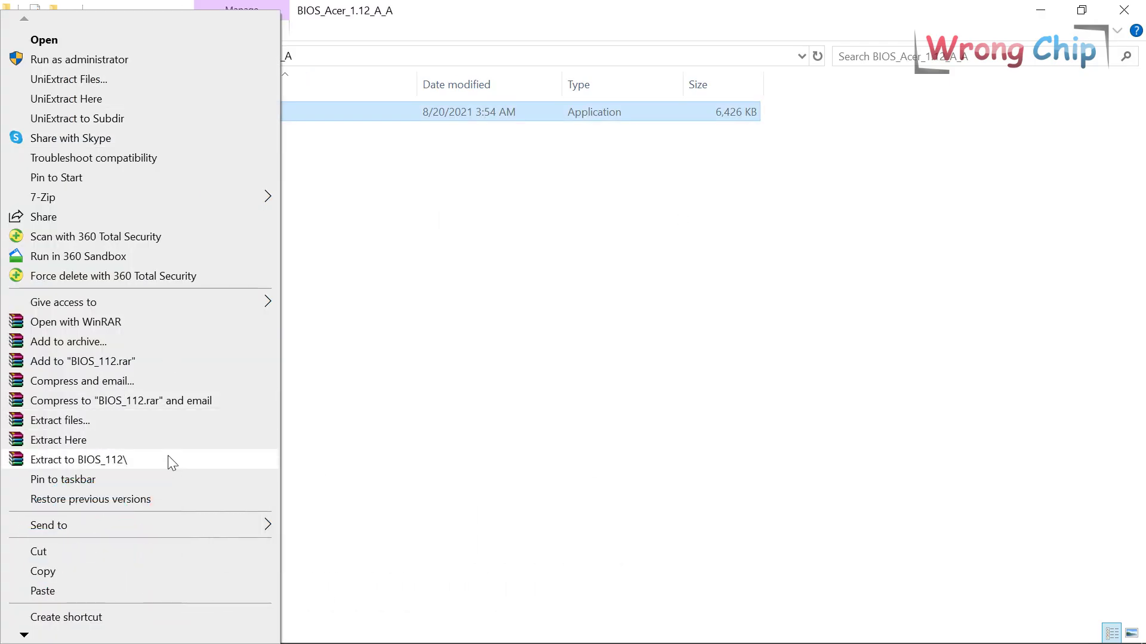
{"action": "left_click", "coordinate": [169, 460]}
Copy abobios.bin into the Recording folder and compare it with the 8 MB corrupted file
{"action": "double_click", "coordinate": [205, 112]}
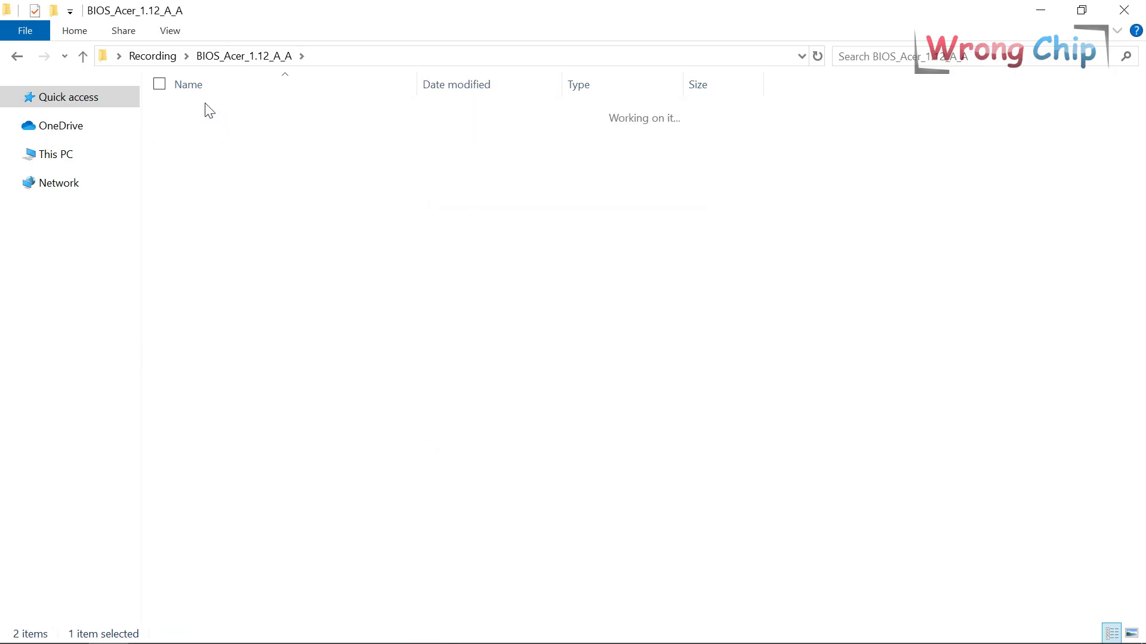
{"action": "left_click", "coordinate": [213, 120]}
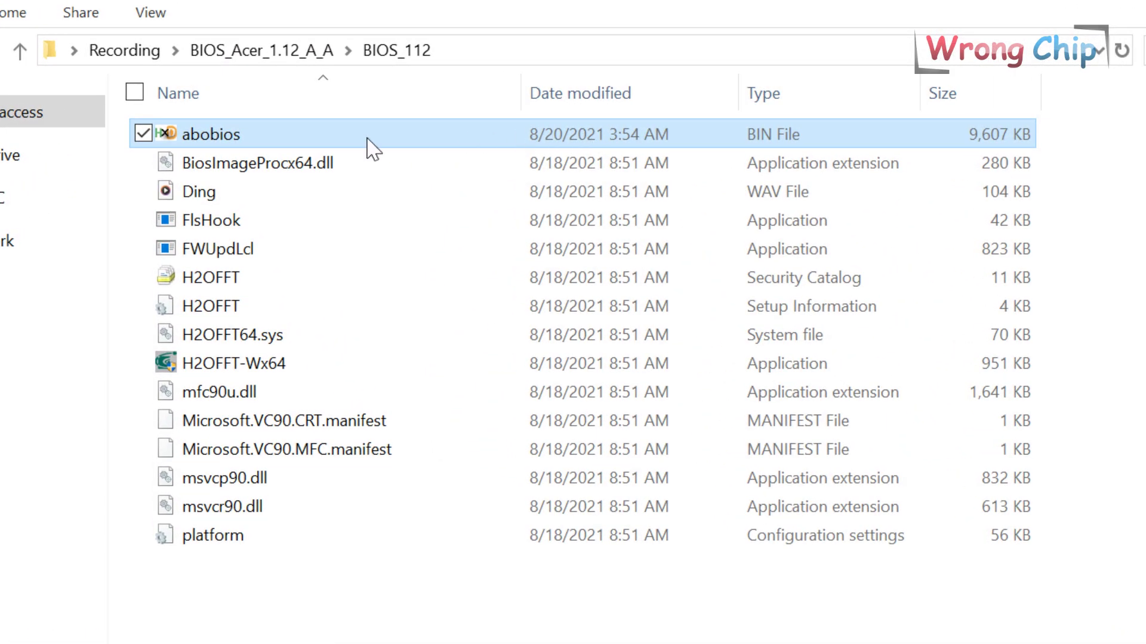
{"action": "key", "text": "ctrl+c"}
{"action": "left_click", "coordinate": [125, 50]}
{"action": "key", "text": "ctrl+v"}
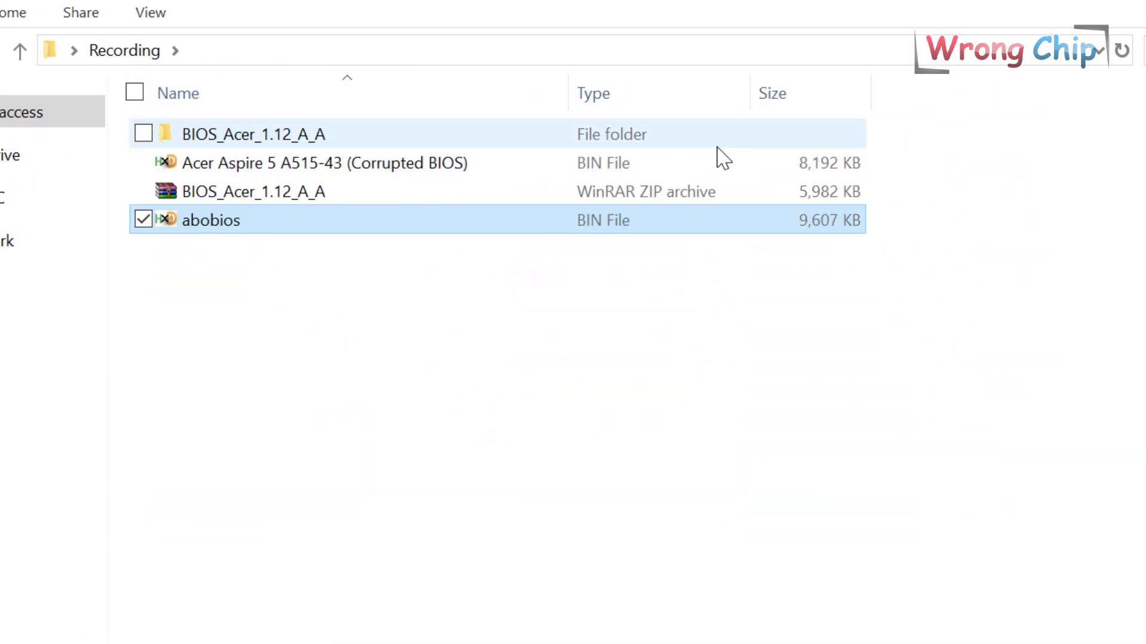
{"action": "left_click", "coordinate": [770, 168]}
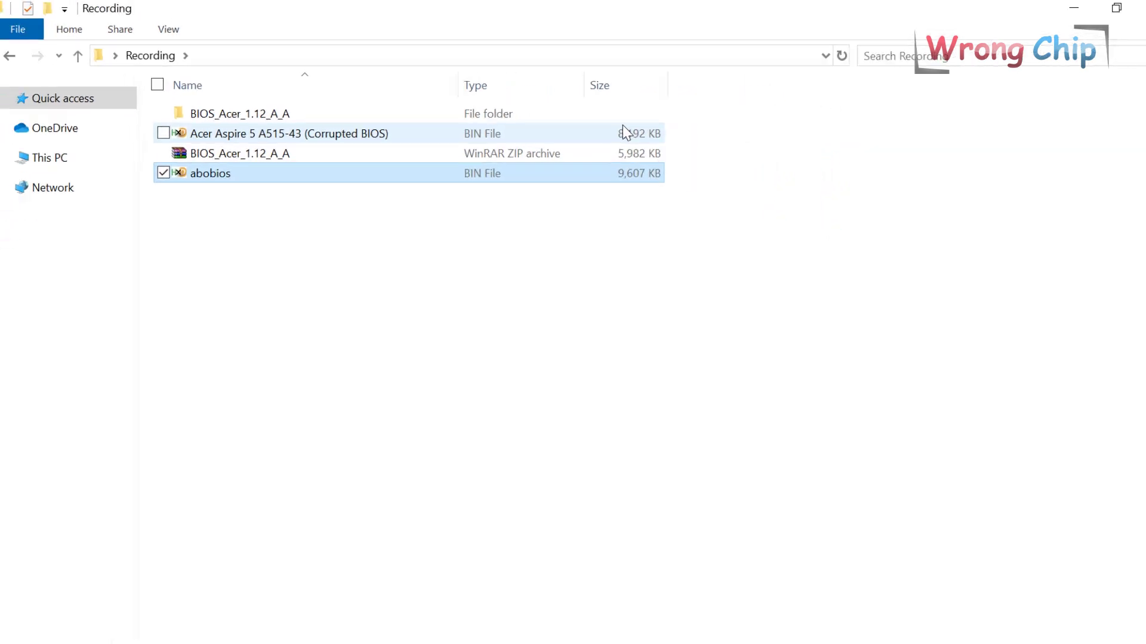
{"action": "left_click", "coordinate": [835, 166]}
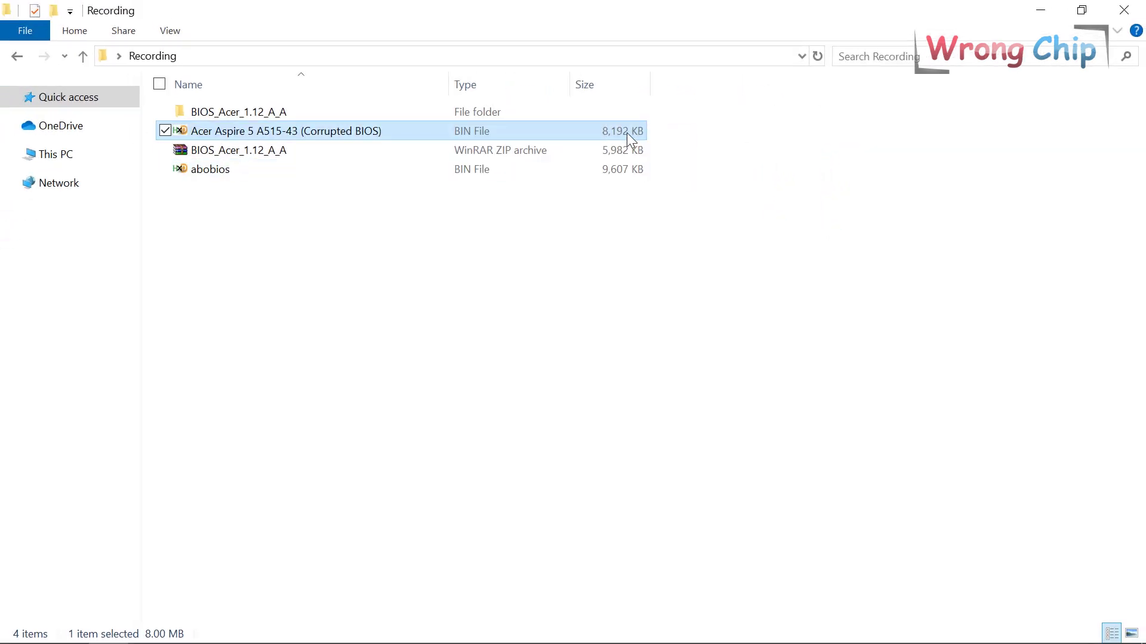
Open abobios.bin and find the IFLASH marker, selecting the bytes from offset 132E90
{"action": "double_click", "coordinate": [624, 168]}
{"action": "key", "text": "ctrl+f"}
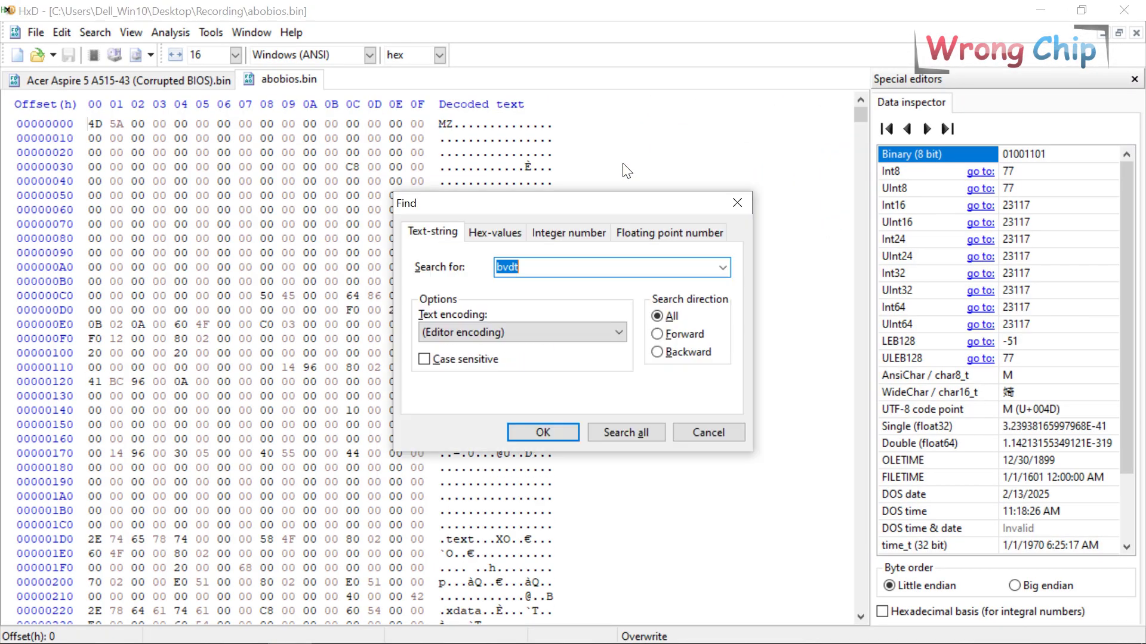
{"action": "type", "text": "iflash"}
{"action": "key", "text": "Return"}
{"action": "key", "text": "F3"}
{"action": "key", "text": "F3"}
{"action": "key", "text": "F3"}
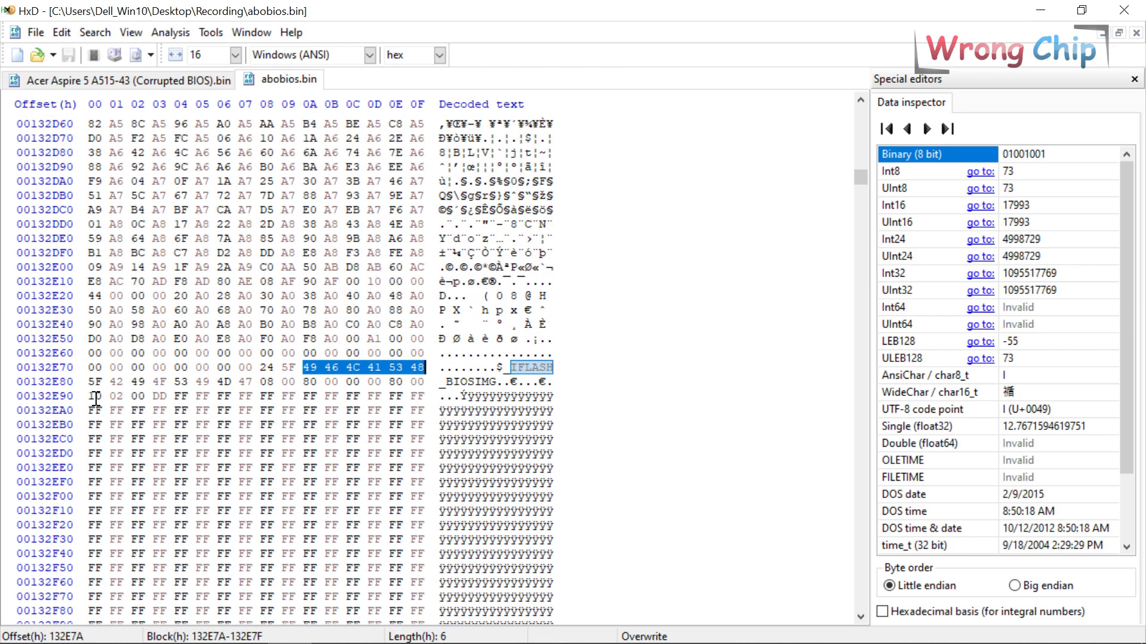
{"action": "left_click_drag", "start_coordinate": [91, 395], "coordinate": [425, 439]}
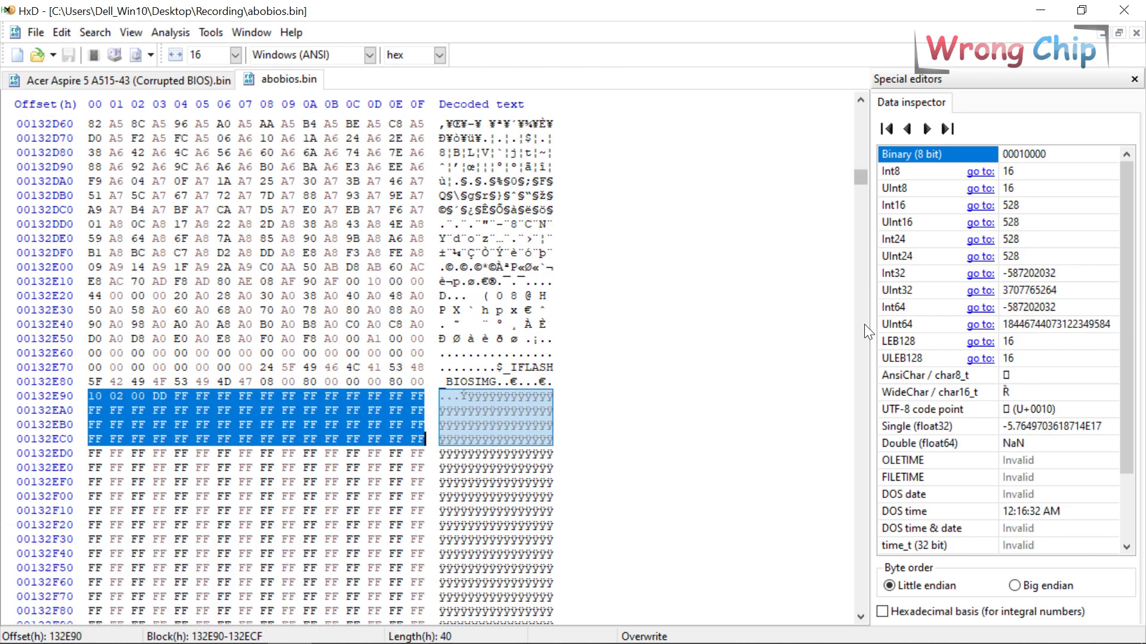
Hex-search abobios.bin for the Acer file's first 16 bytes, landing at offset 132E90
{"action": "left_click", "coordinate": [159, 80]}
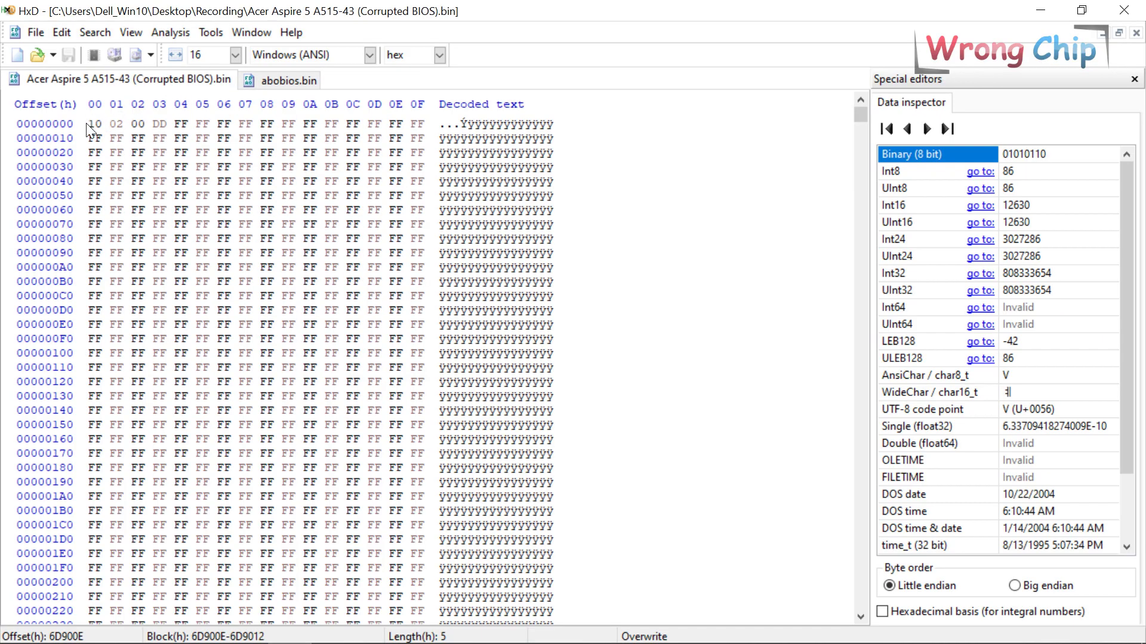
{"action": "left_click_drag", "start_coordinate": [89, 123], "coordinate": [425, 123]}
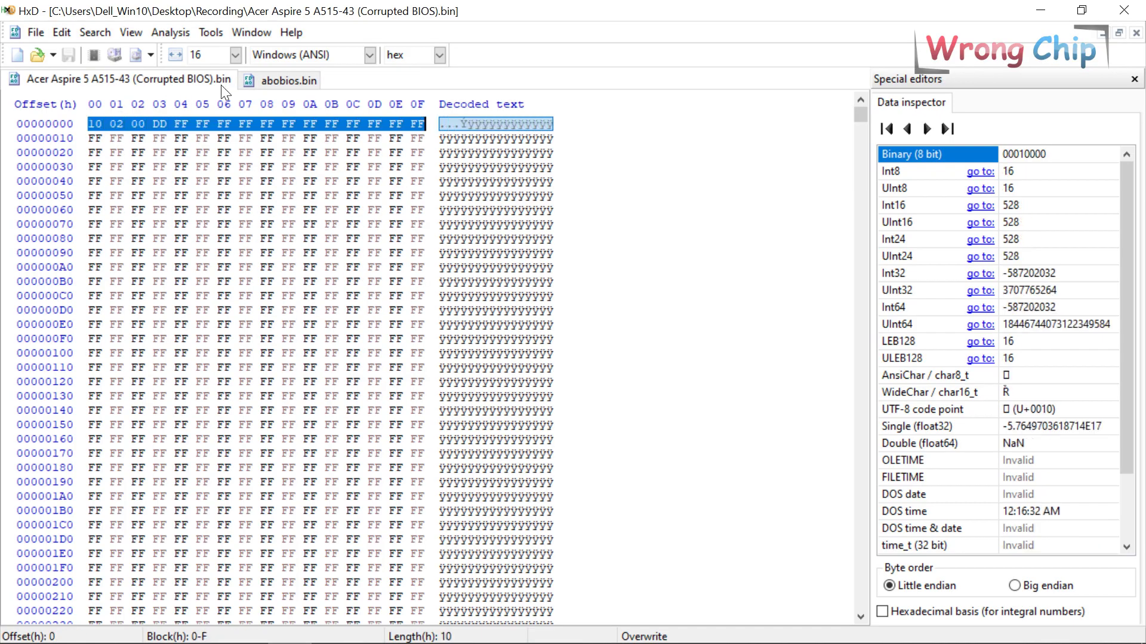
{"action": "left_click", "coordinate": [271, 82]}
{"action": "key", "text": "ctrl+f"}
{"action": "left_click", "coordinate": [496, 230]}
{"action": "key", "text": "Return"}
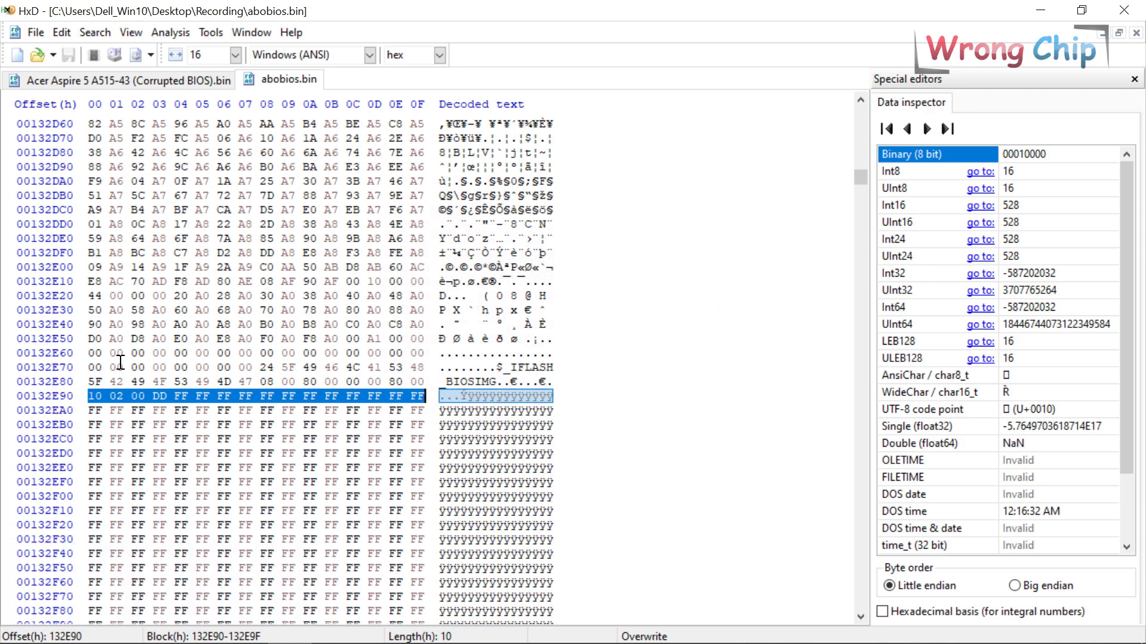
Delete every byte before offset 132E90 in abobios.bin and confirm the size change
{"action": "left_click_drag", "start_coordinate": [419, 380], "coordinate": [395, 140]}
{"action": "left_click_drag", "start_coordinate": [860, 177], "coordinate": [859, 111]}
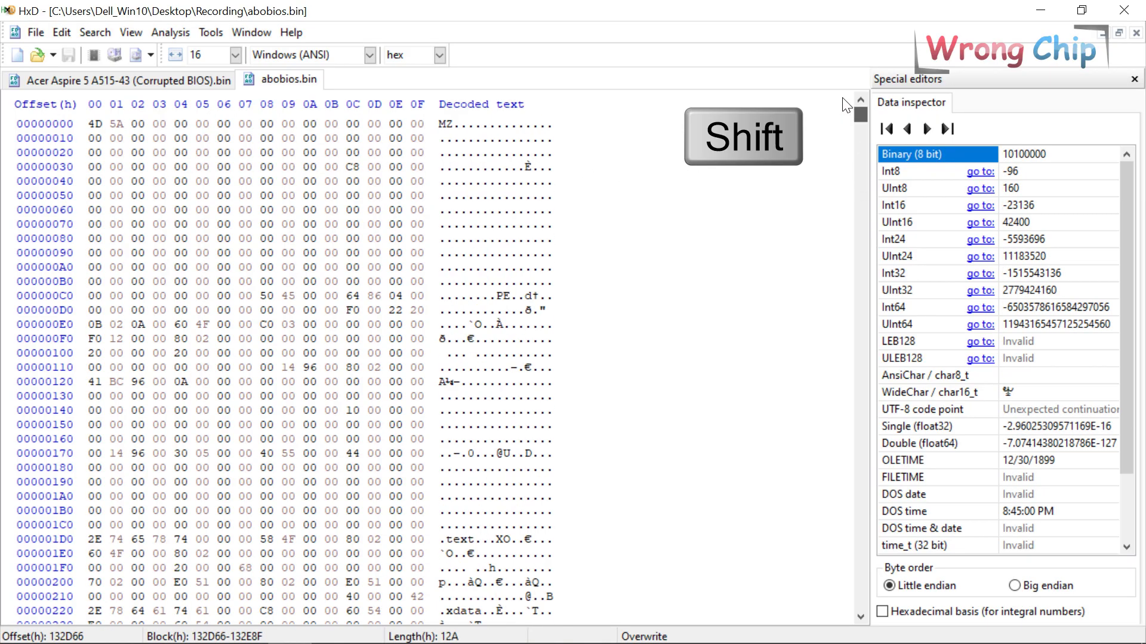
{"action": "left_click", "coordinate": [93, 124], "text": "shift"}
{"action": "key", "text": "Delete"}
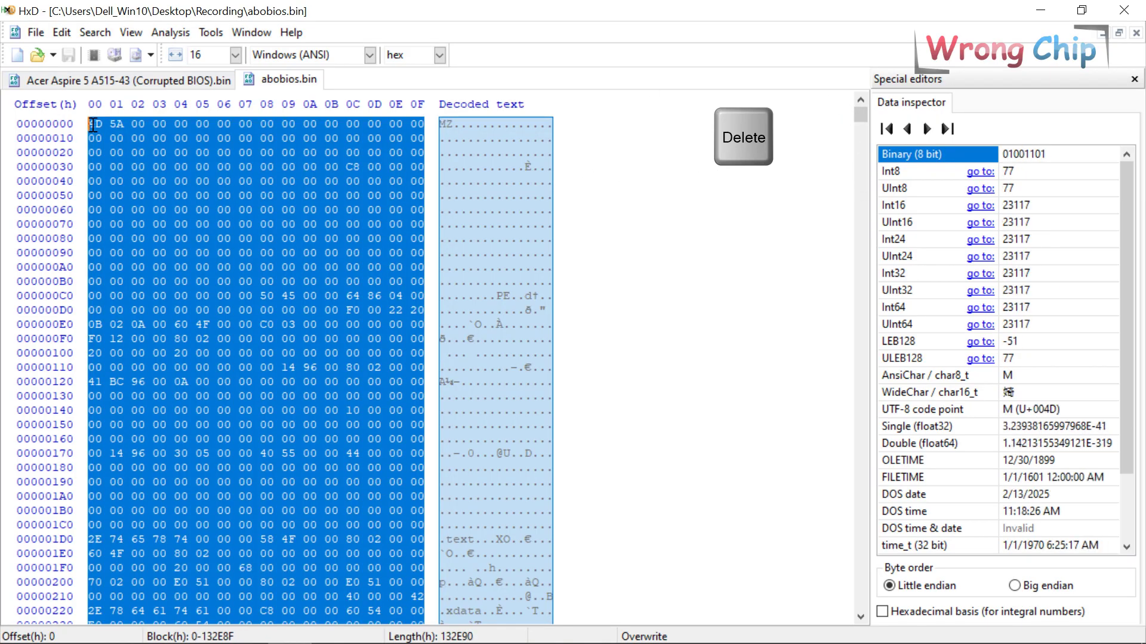
{"action": "key", "text": "Return"}
Take the Acer dump's trailing FF bytes and search abobios.bin for that run
{"action": "left_click", "coordinate": [119, 80]}
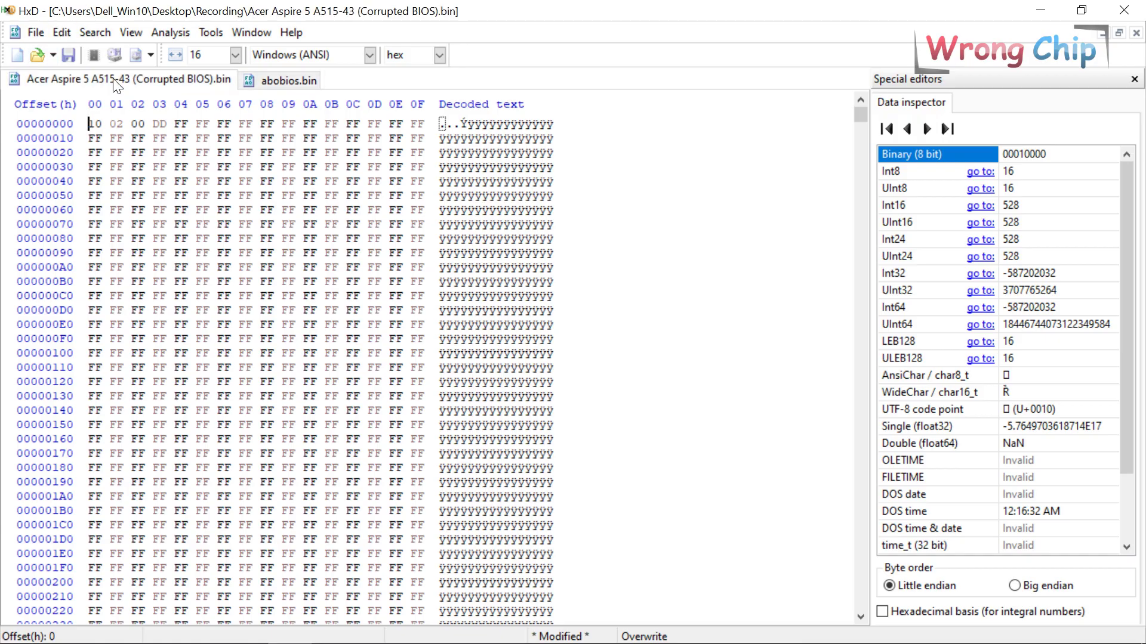
{"action": "key", "text": "ctrl+a"}
{"action": "scroll", "coordinate": [414, 464], "scroll_direction": "down", "scroll_amount": 3}
{"action": "left_click", "coordinate": [418, 442]}
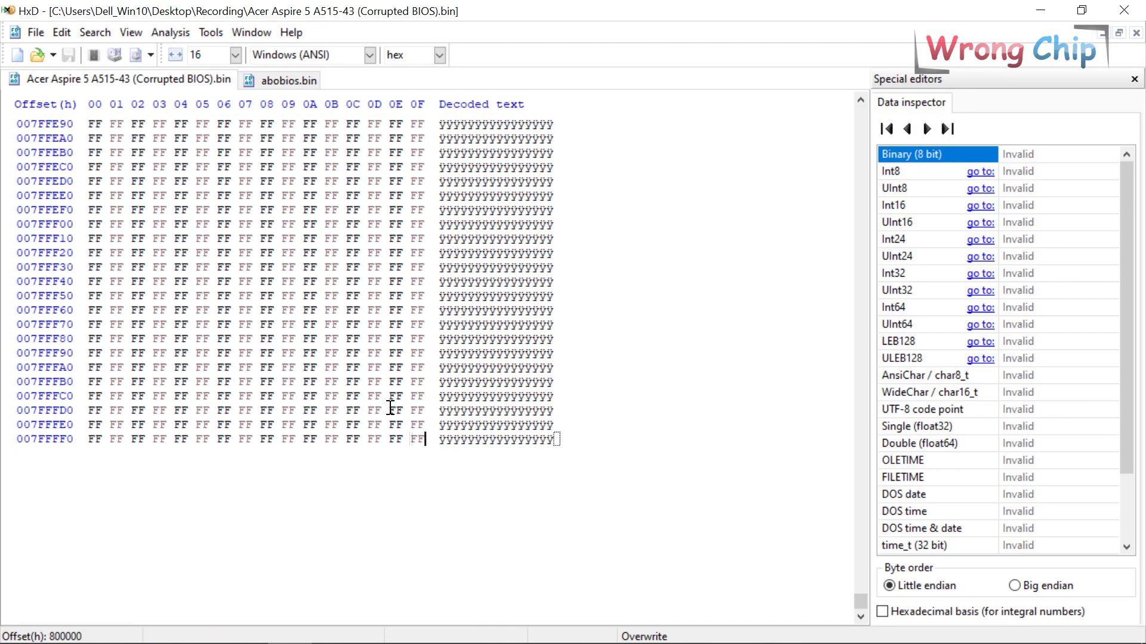
{"action": "left_click", "coordinate": [286, 338], "text": "shift"}
{"action": "left_click", "coordinate": [306, 85]}
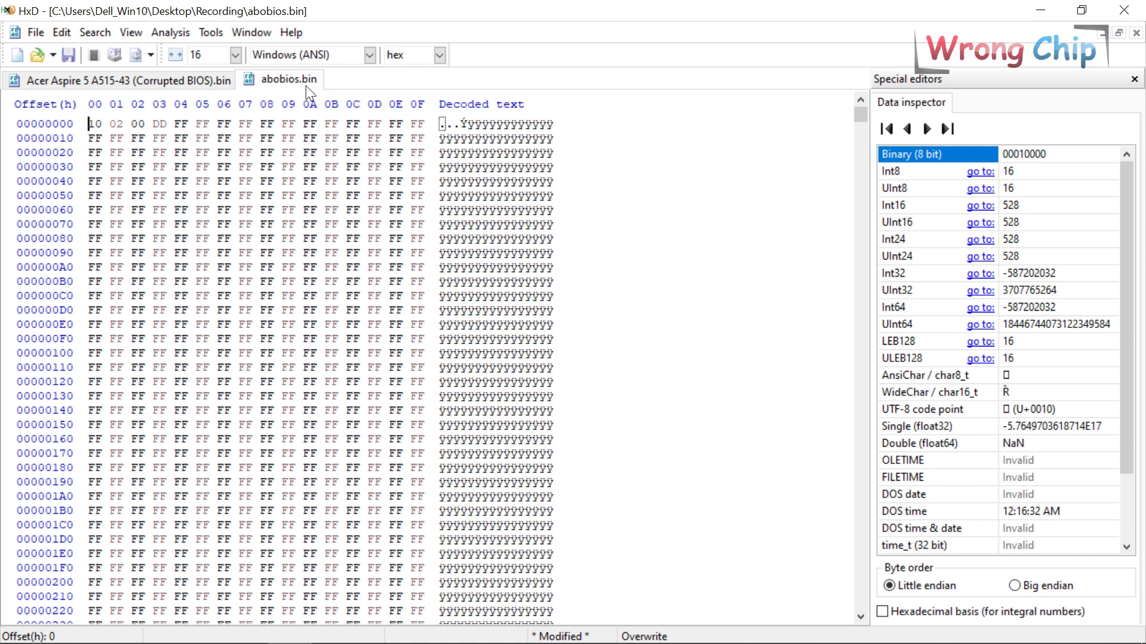
{"action": "key", "text": "ctrl+f"}
{"action": "key", "text": "ctrl+v"}
{"action": "left_click", "coordinate": [540, 429]}
{"action": "key", "text": "F3"}
{"action": "key", "text": "F3"}
{"action": "key", "text": "F3"}
{"action": "key", "text": "F3"}
{"action": "key", "text": "F3"}
{"action": "key", "text": "F3"}
{"action": "key", "text": "F3"}
{"action": "key", "text": "F3"}
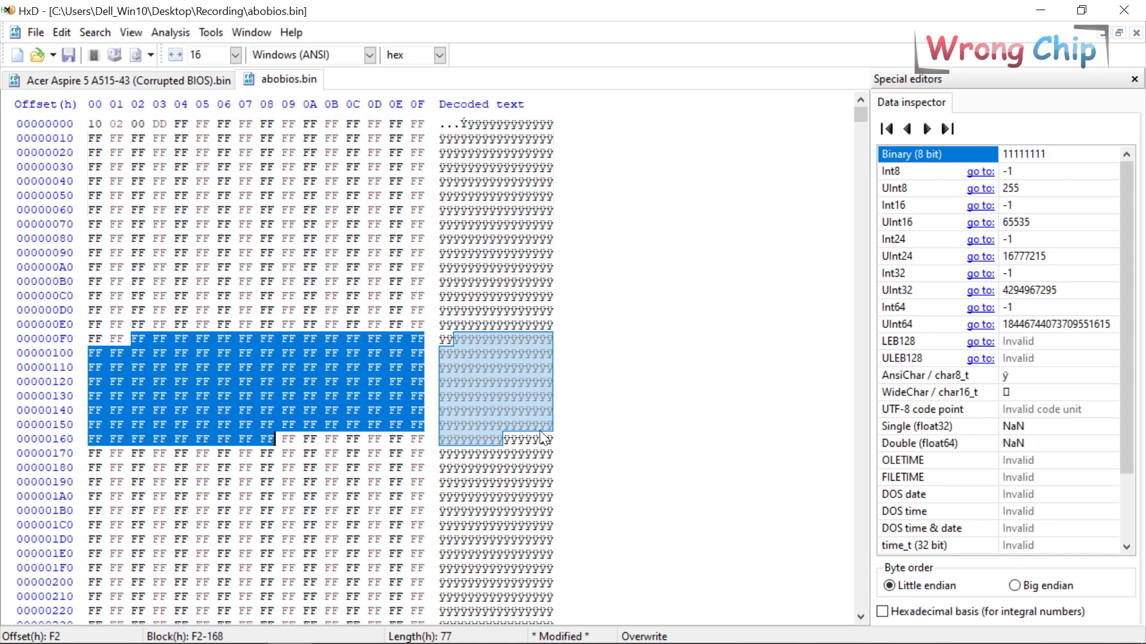
Search abobios.bin for IFLASH text and select the FF bytes just before offset 800000
{"action": "key", "text": "ctrl+f"}
{"action": "type", "text": "iflash"}
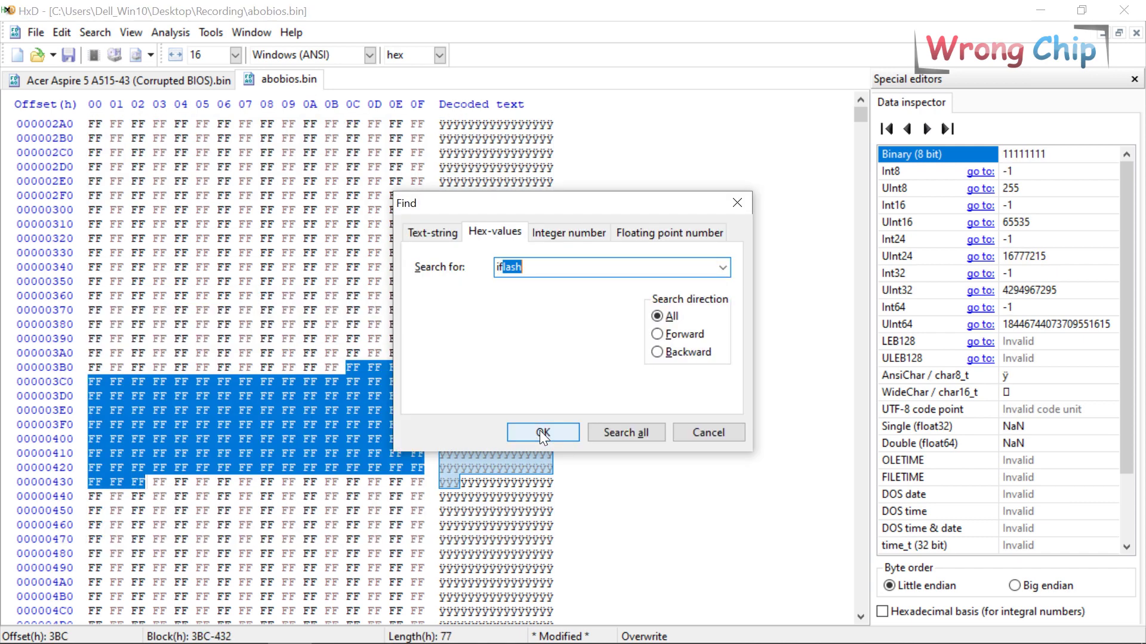
{"action": "left_click", "coordinate": [434, 232]}
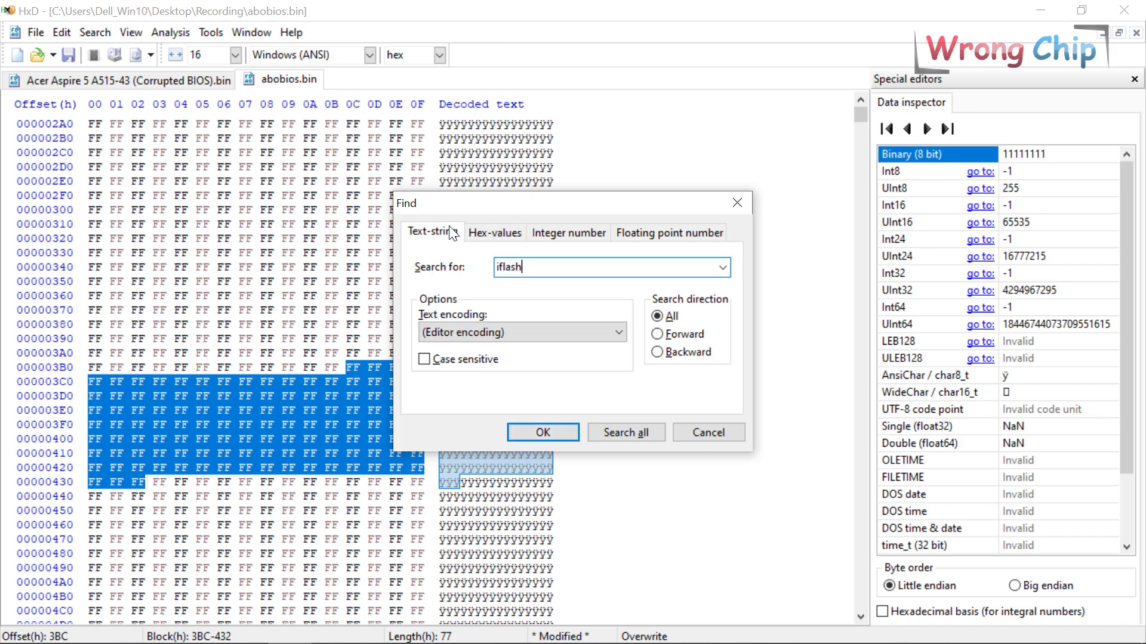
{"action": "key", "text": "Return"}
{"action": "left_click_drag", "start_coordinate": [429, 353], "coordinate": [267, 215]}
{"action": "left_click", "coordinate": [119, 79]}
{"action": "key", "text": "ctrl+a"}
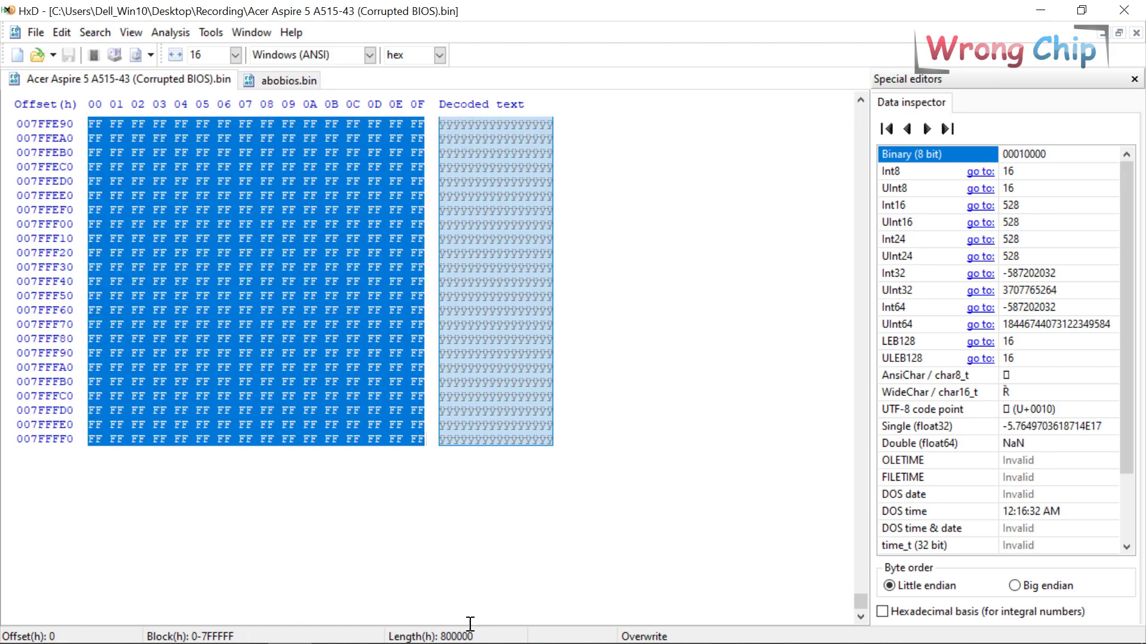
In abobios.bin, jump to offset 0 and select an 800000-byte block (0–7FFFFF)
{"action": "left_click", "coordinate": [304, 84]}
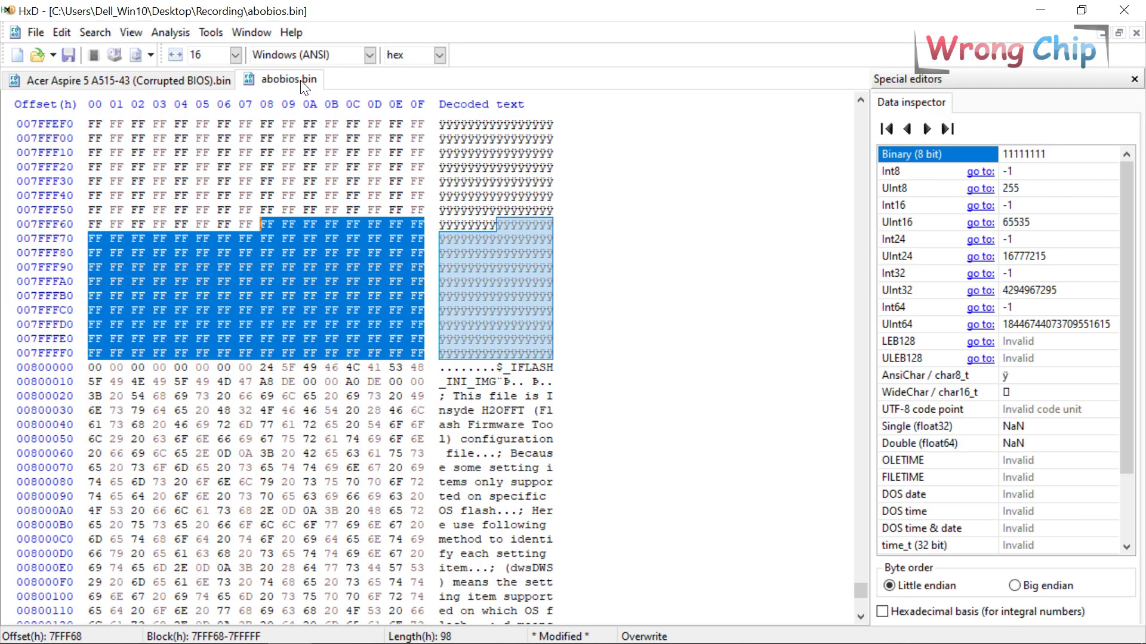
{"action": "key", "text": "ctrl+g"}
{"action": "type", "text": "0"}
{"action": "key", "text": "Return"}
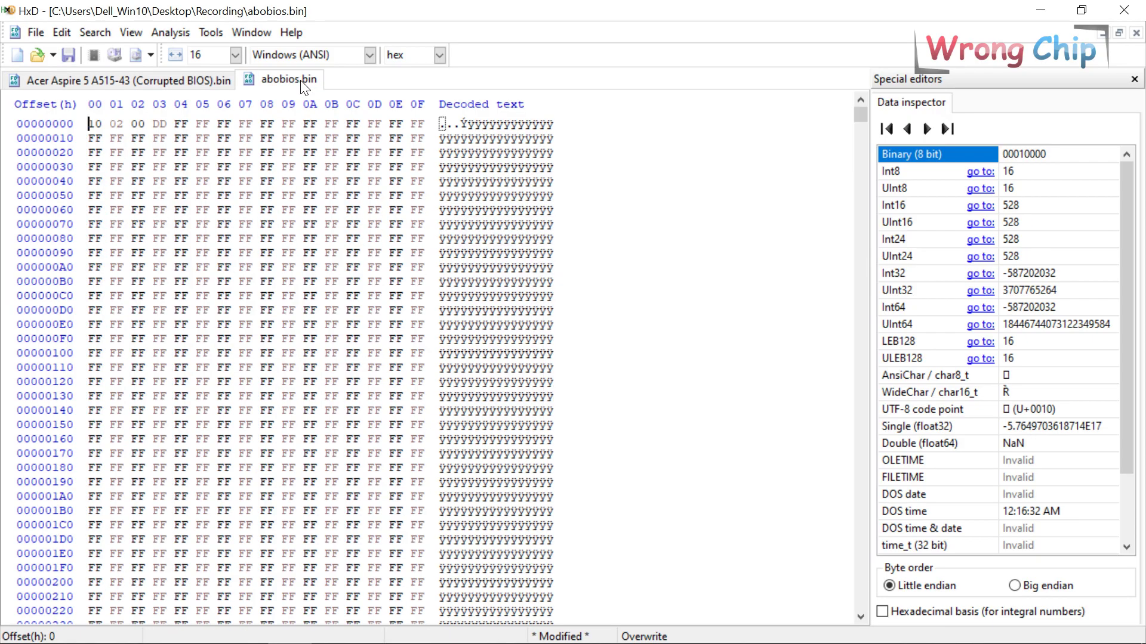
{"action": "key", "text": "ctrl+e"}
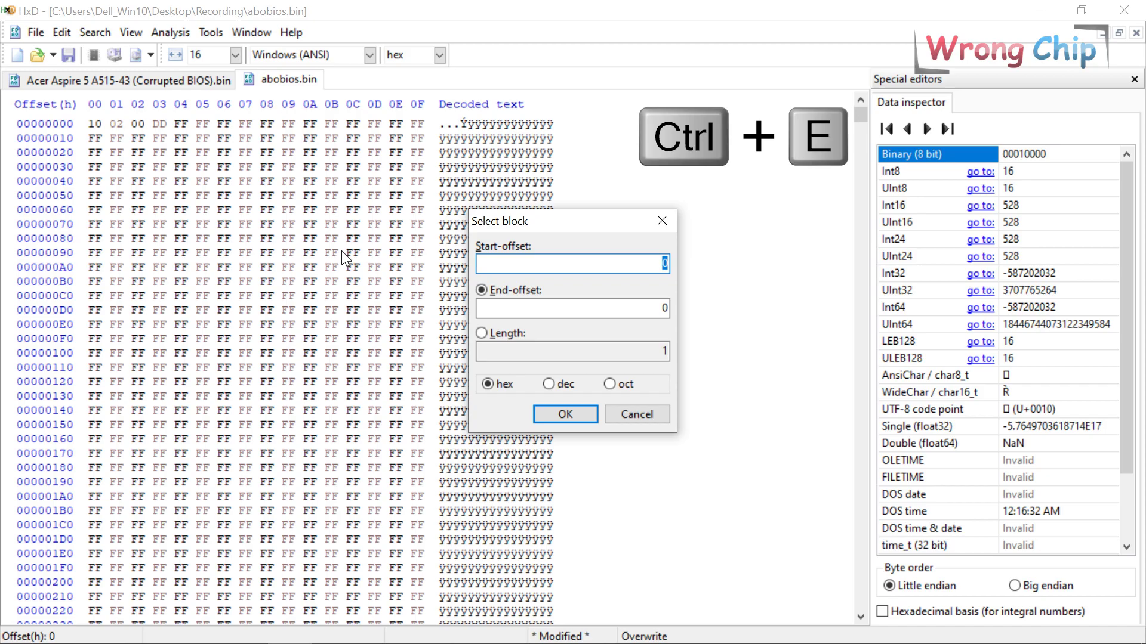
{"action": "left_click", "coordinate": [543, 347]}
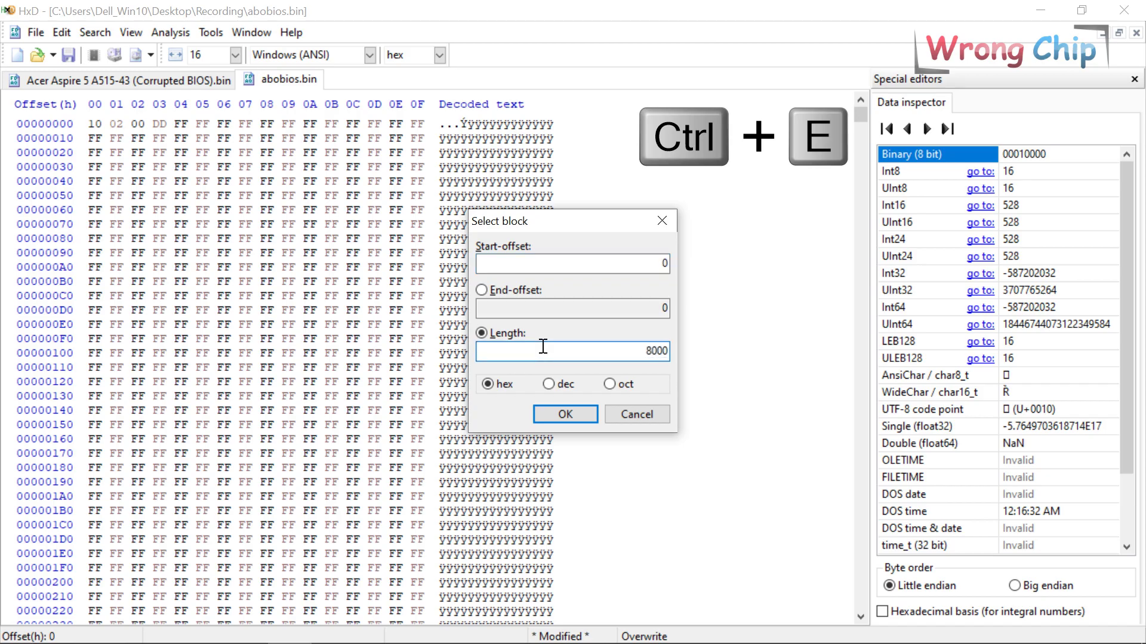
{"action": "key", "text": "Return"}
Select from offset 800000 to the file end, delete it, and confirm the size change
{"action": "scroll", "coordinate": [543, 346], "scroll_direction": "down", "scroll_amount": 3}
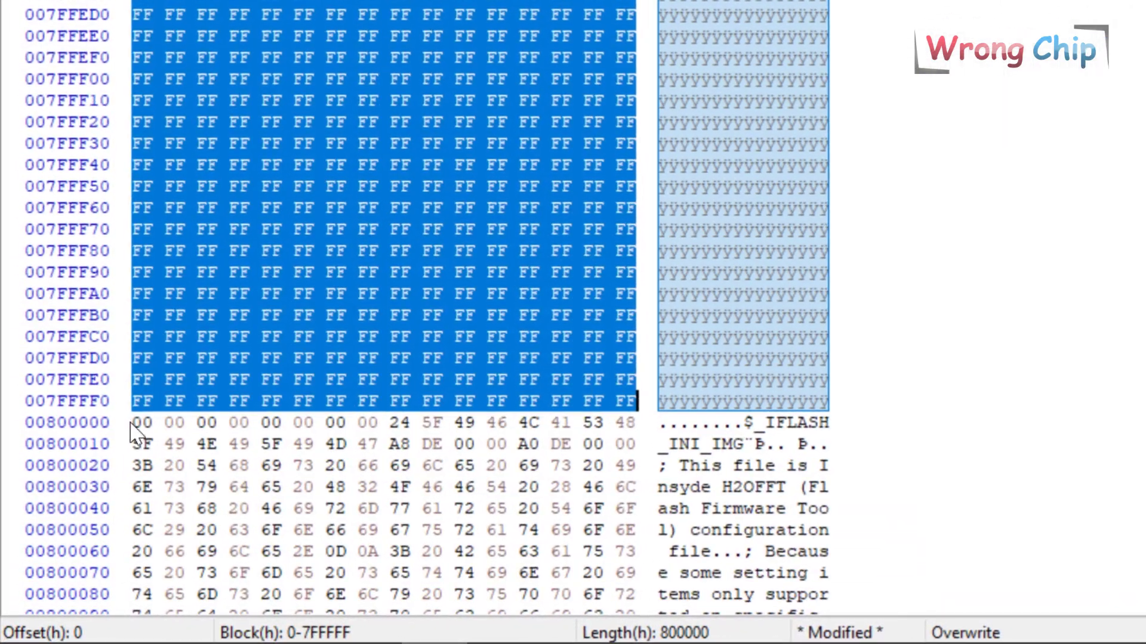
{"action": "left_click_drag", "start_coordinate": [132, 424], "coordinate": [674, 481]}
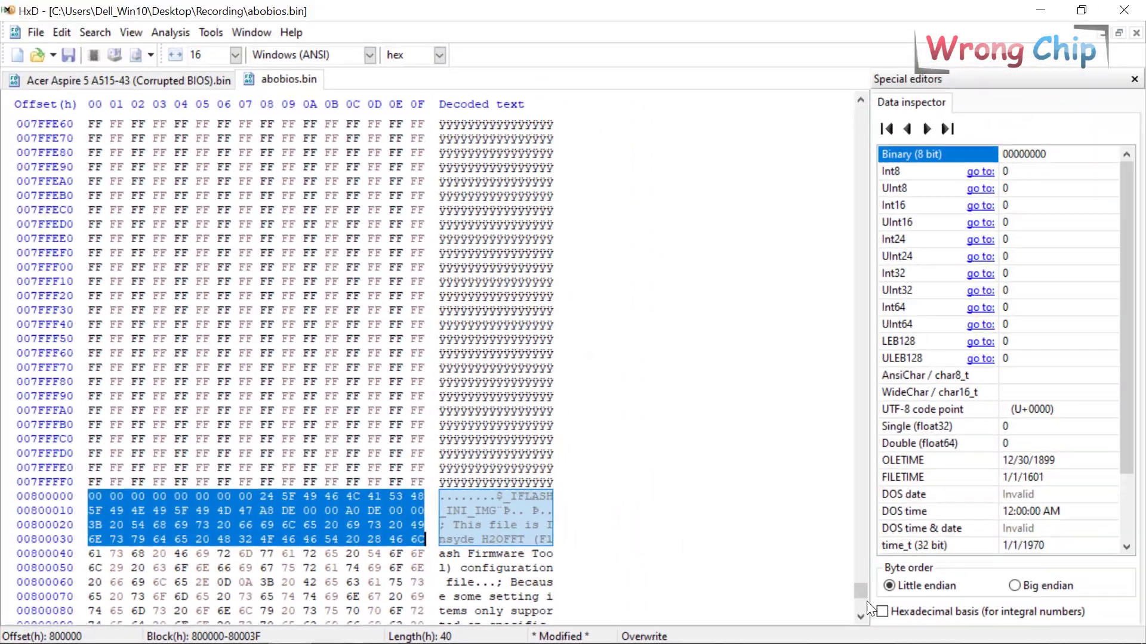
{"action": "key", "text": "ctrl+v"}
{"action": "left_click_drag", "start_coordinate": [863, 588], "coordinate": [862, 608]}
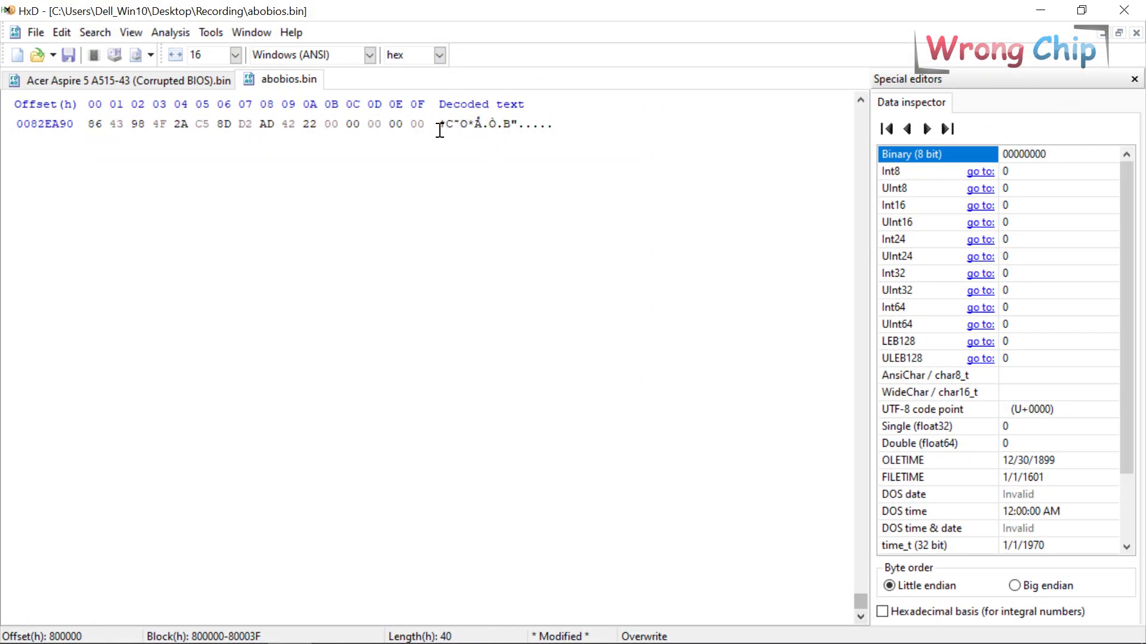
{"action": "key", "text": "ctrl+shift+End"}
{"action": "key", "text": "Delete"}
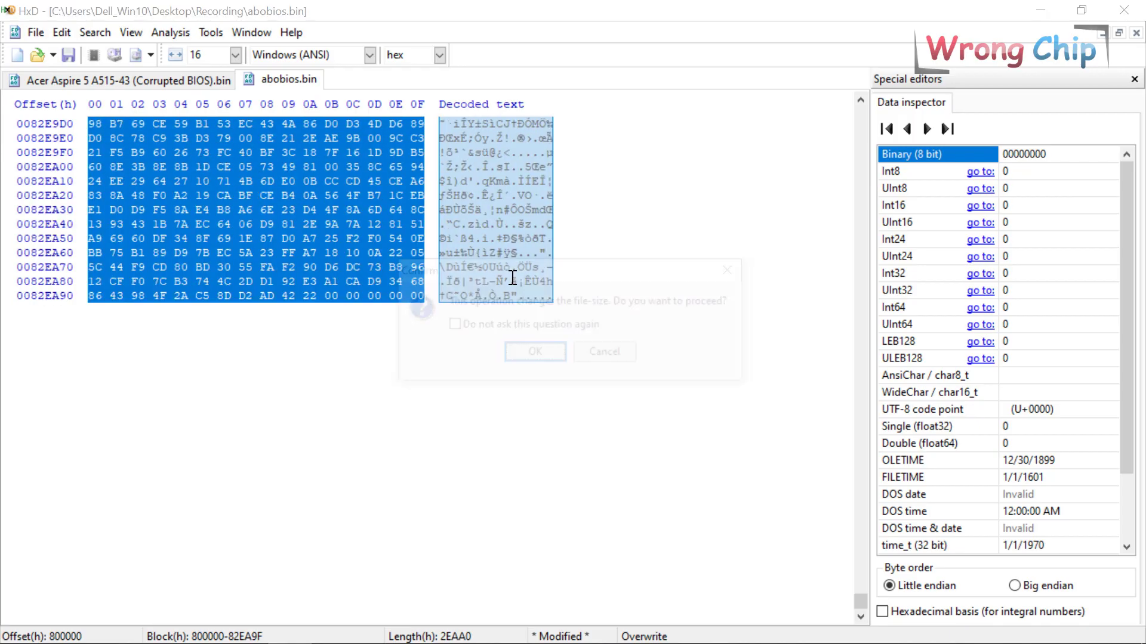
{"action": "key", "text": "Return"}
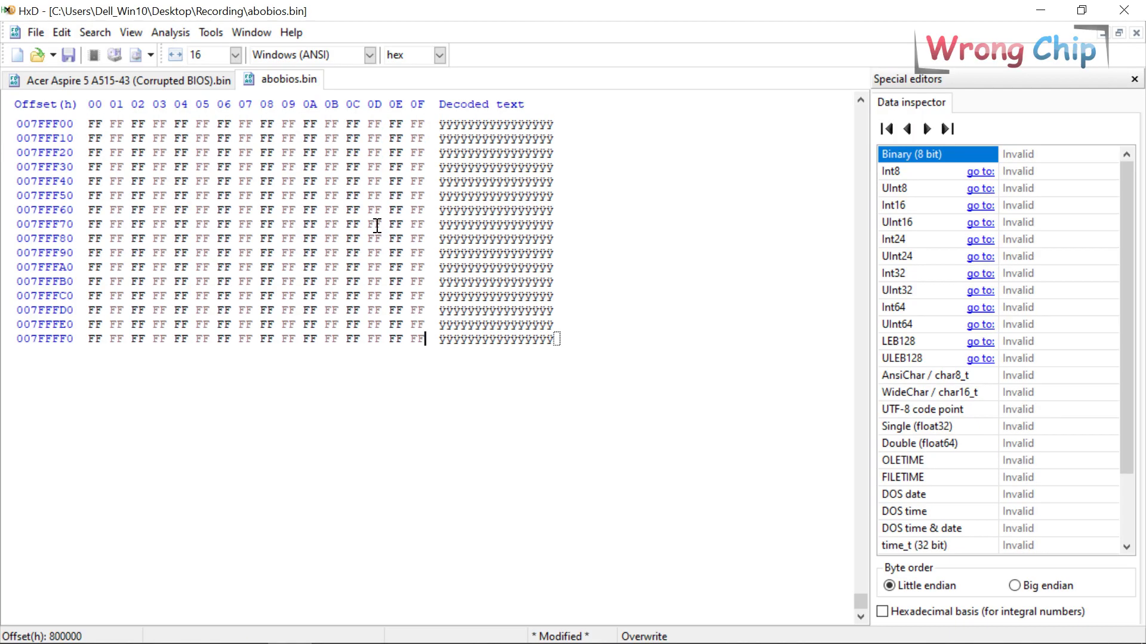
Save the trimmed image as New.bin
{"action": "left_click", "coordinate": [37, 32]}
{"action": "left_click", "coordinate": [60, 123]}
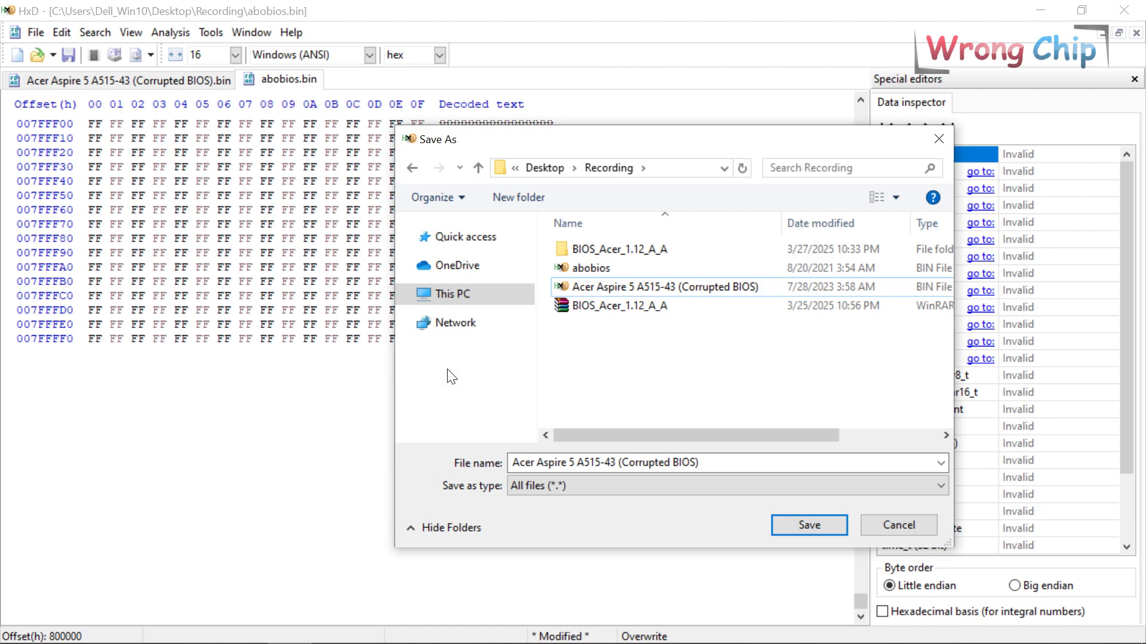
{"action": "left_click", "coordinate": [567, 463]}
{"action": "type", "text": "New.bin"}
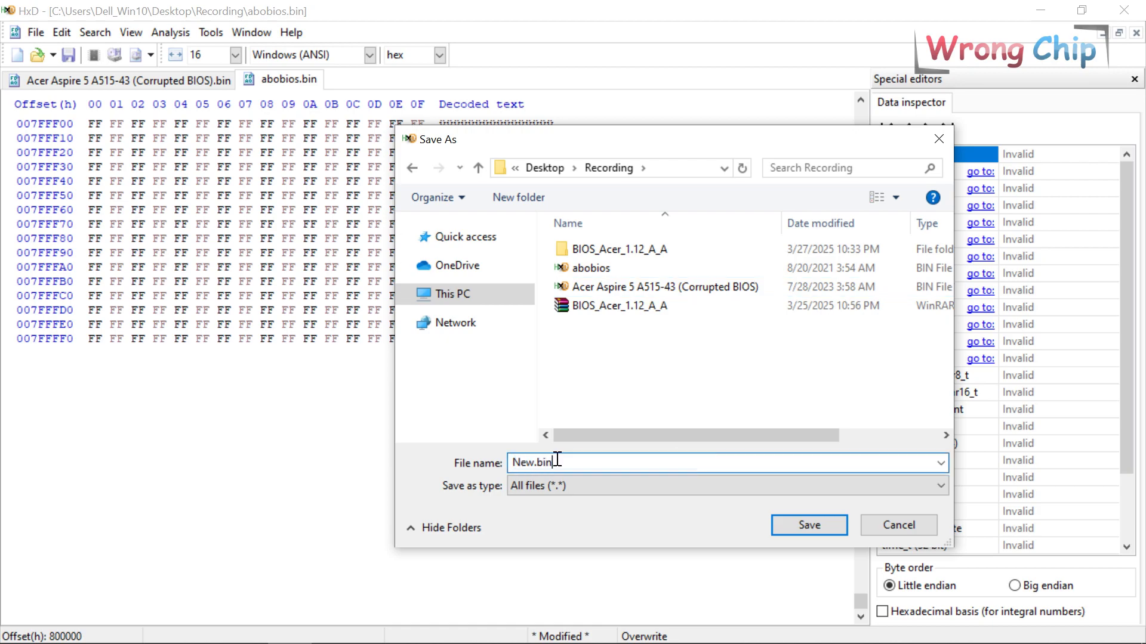
{"action": "key", "text": "Return"}
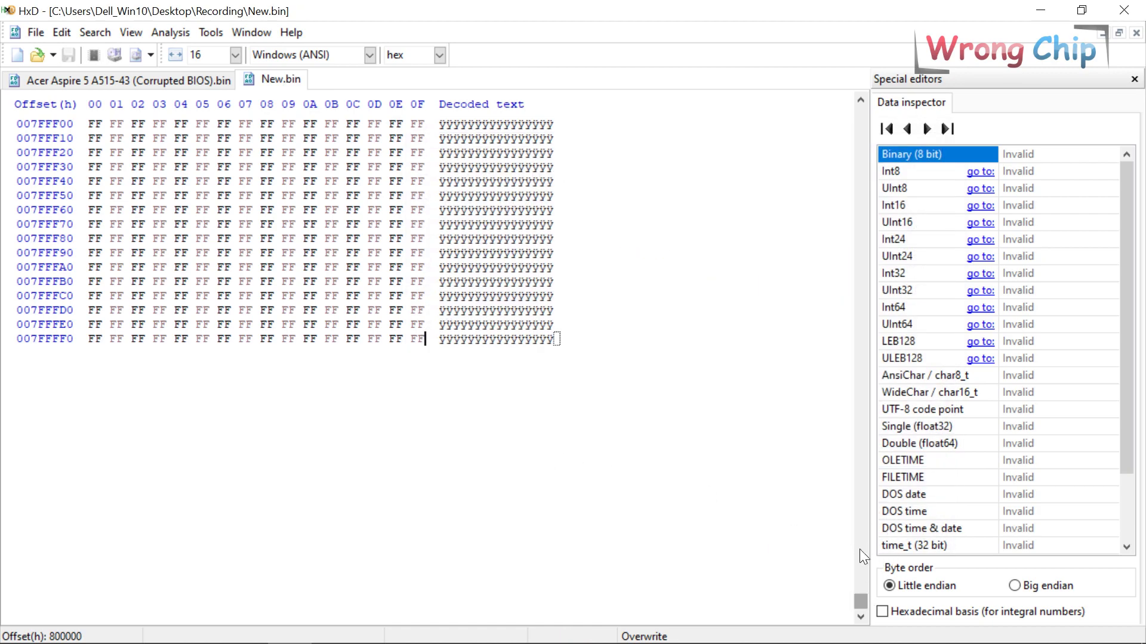
Compare New.bin's opening bytes and length with the corrupted Acer file
{"action": "left_click_drag", "start_coordinate": [860, 600], "coordinate": [860, 110]}
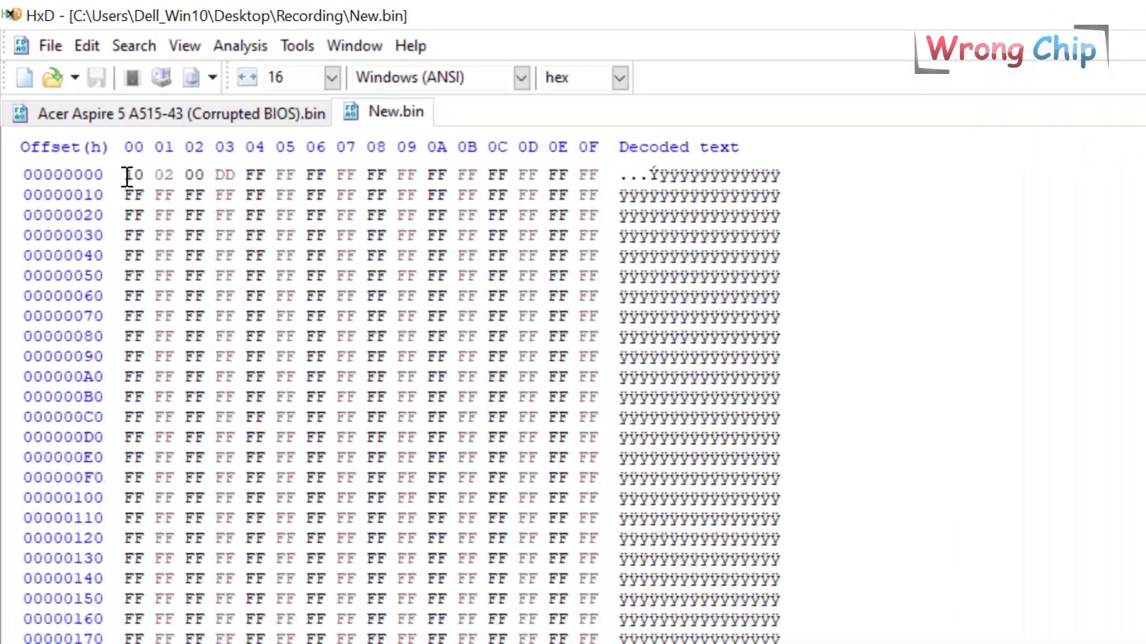
{"action": "left_click_drag", "start_coordinate": [127, 177], "coordinate": [468, 215]}
{"action": "left_click", "coordinate": [197, 114]}
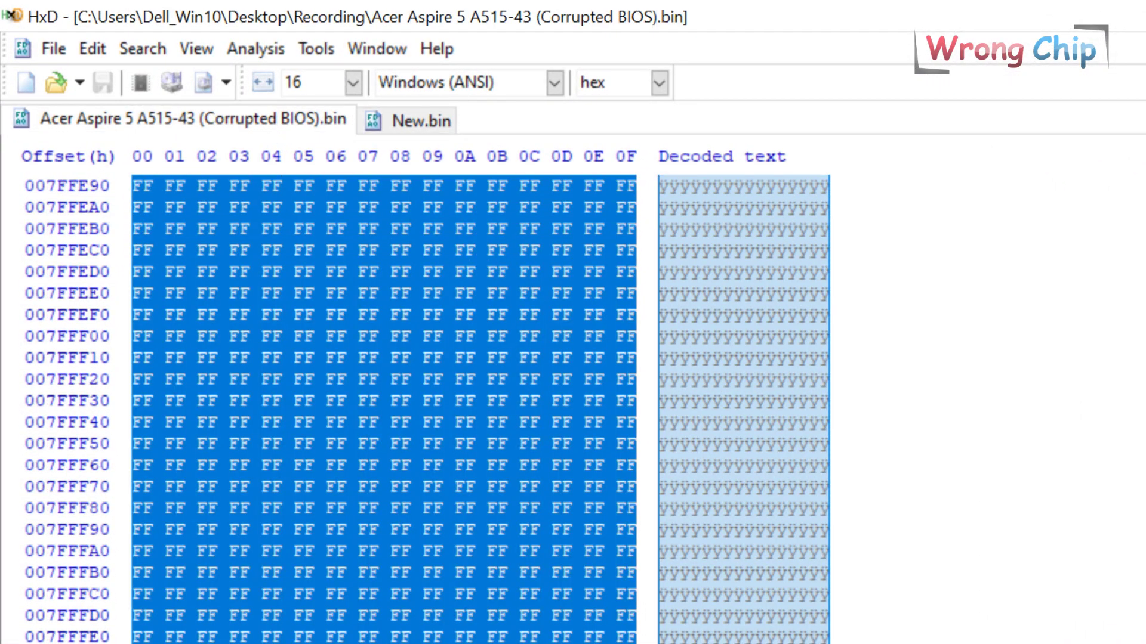
{"action": "left_click_drag", "start_coordinate": [1134, 639], "coordinate": [1134, 158]}
{"action": "left_click_drag", "start_coordinate": [141, 191], "coordinate": [550, 223]}
{"action": "key", "text": "ctrl+a"}
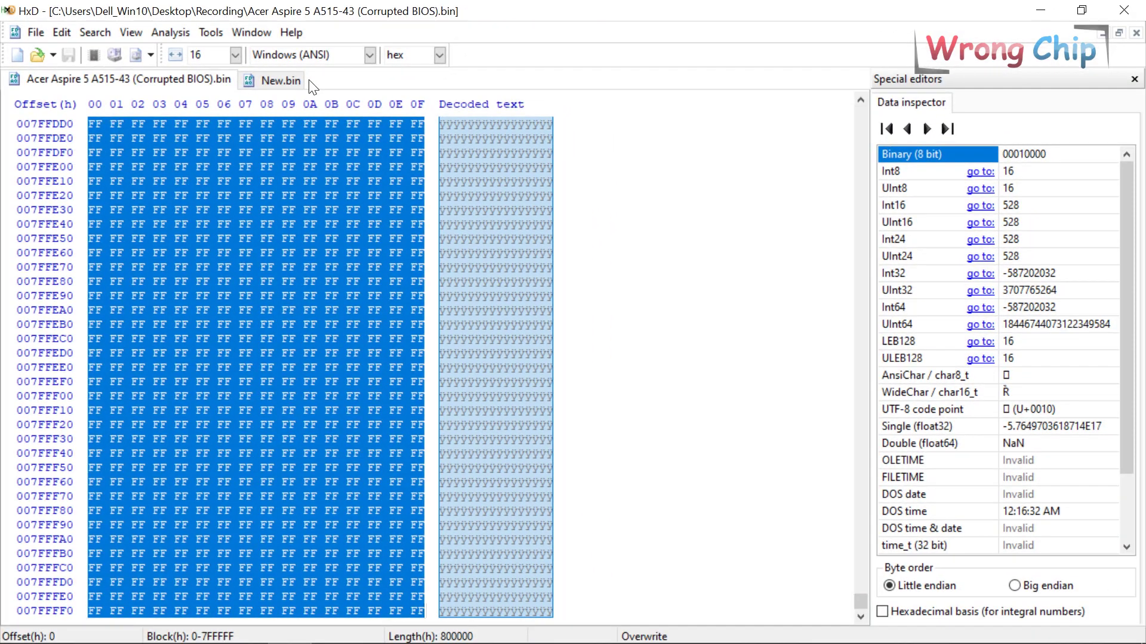
{"action": "left_click", "coordinate": [305, 81]}
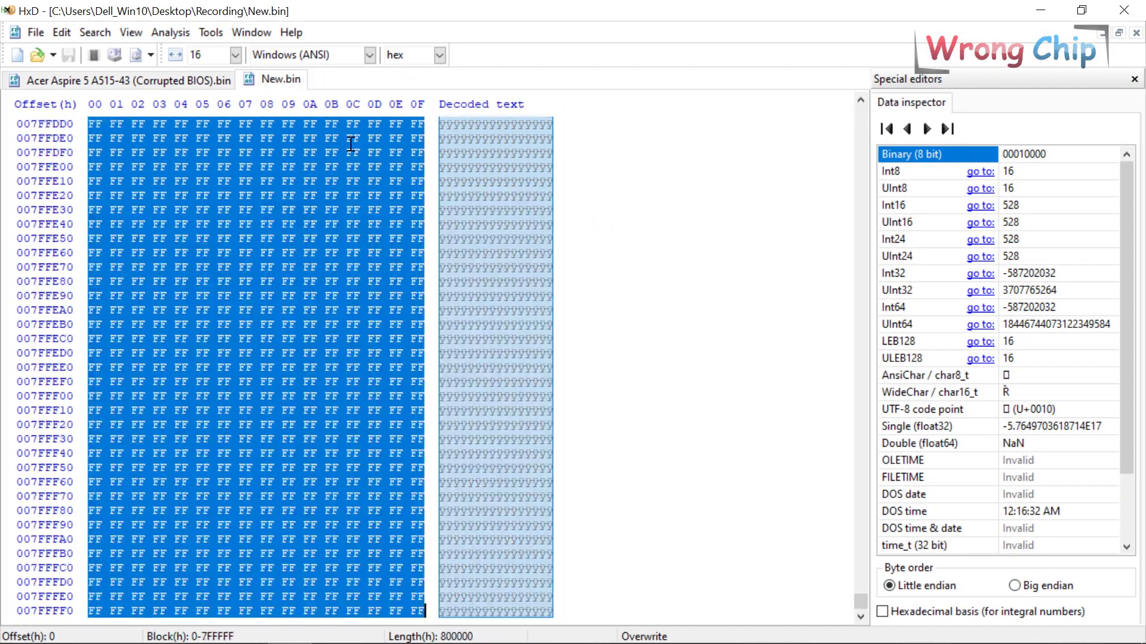
Check in the Recording folder that New is 8,192 KB, matching the corrupted dump
{"action": "left_click", "coordinate": [1038, 10]}
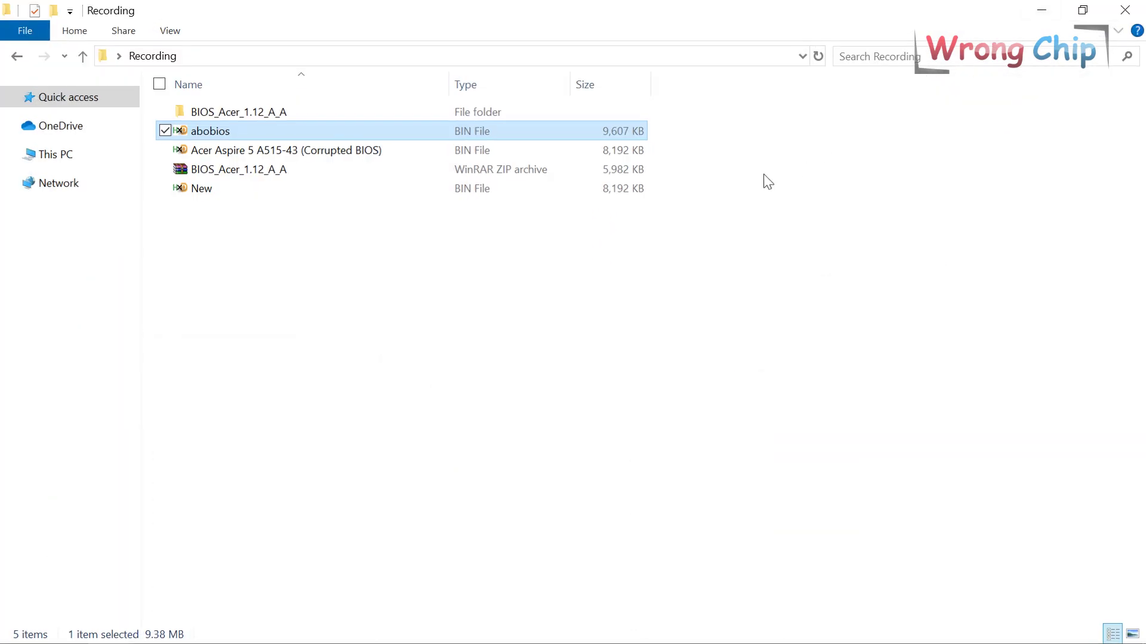
{"action": "left_click", "coordinate": [631, 151]}
{"action": "left_click", "coordinate": [631, 188]}
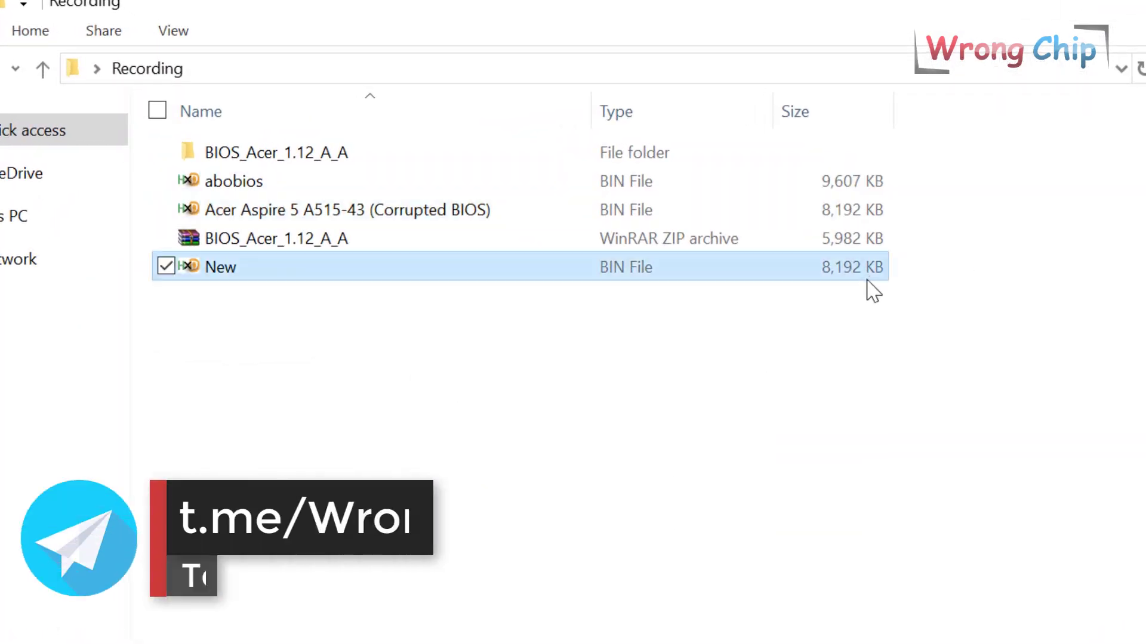
{"action": "left_click", "coordinate": [857, 212]}
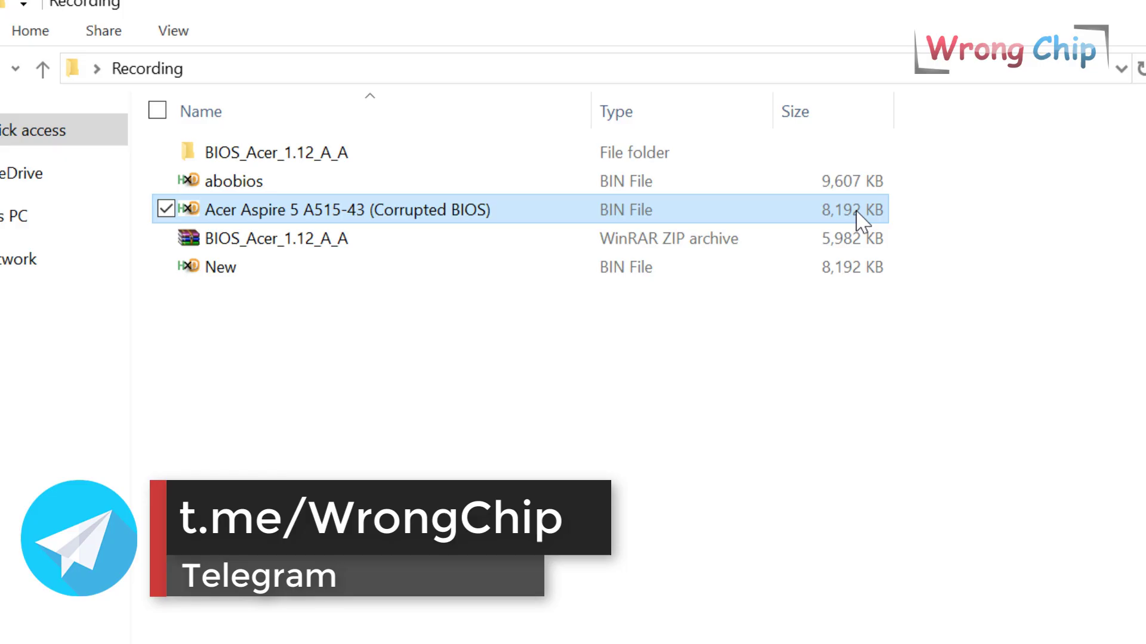
{"action": "left_click", "coordinate": [869, 266]}
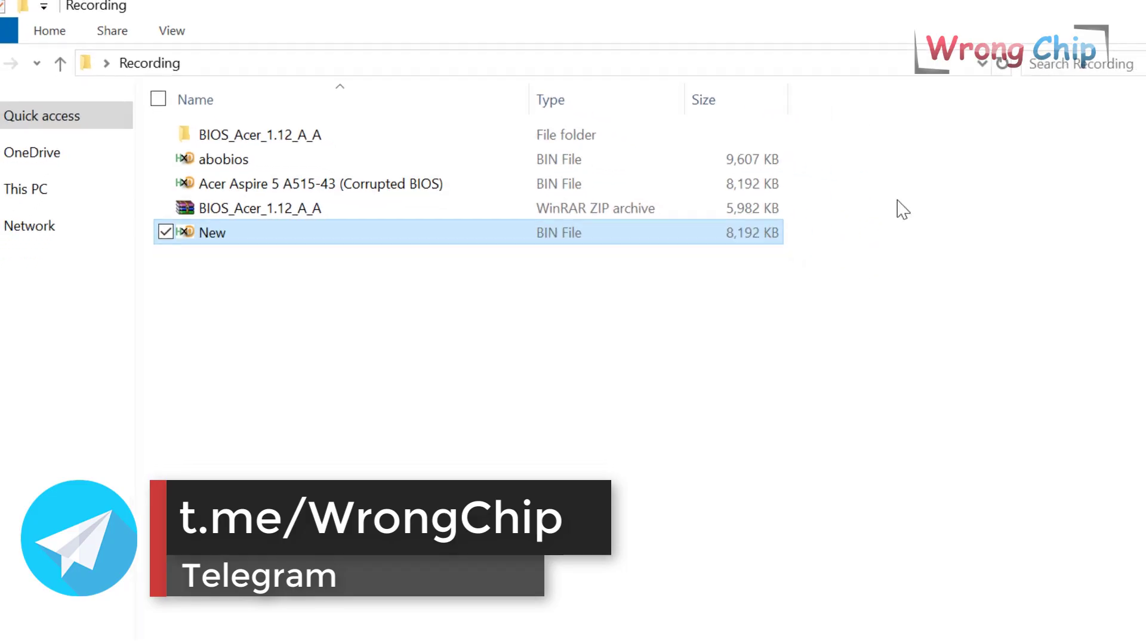
Search New.bin for the laptop's serial number, which is not found
{"action": "left_click", "coordinate": [1041, 11]}
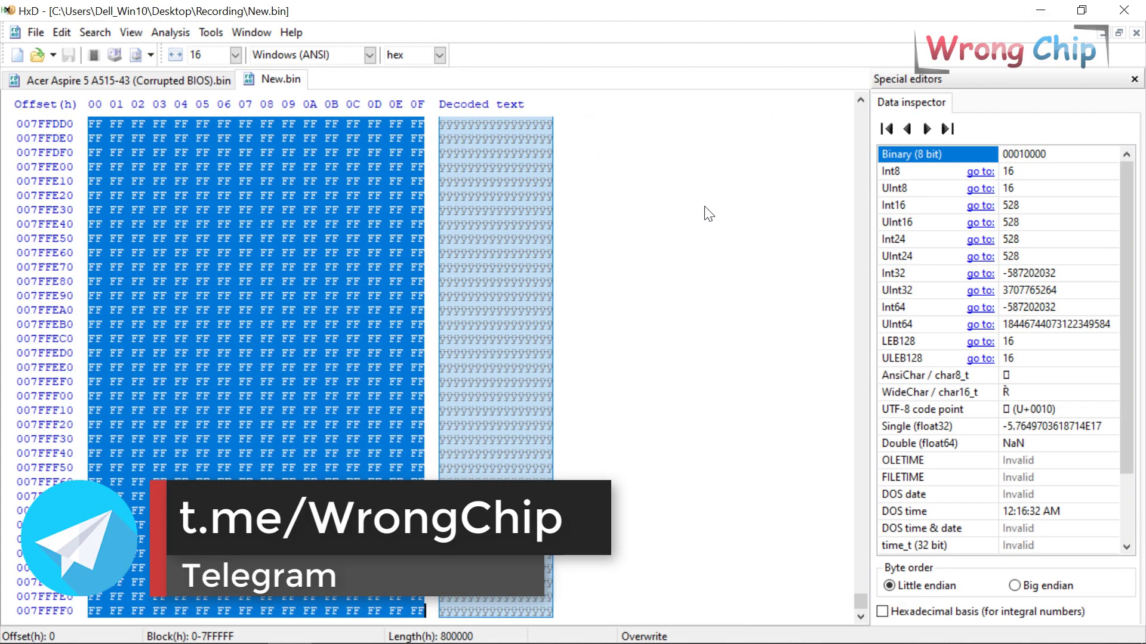
{"action": "key", "text": "ctrl+f"}
{"action": "type", "text": "NXHGVSA002023137BF3400"}
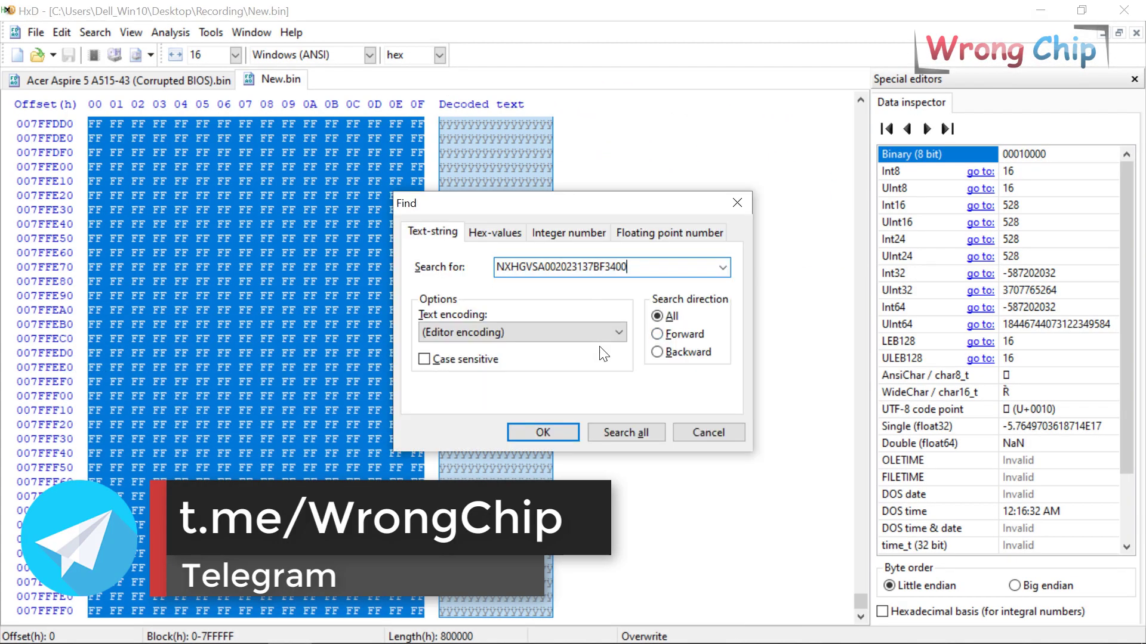
{"action": "left_click", "coordinate": [562, 426]}
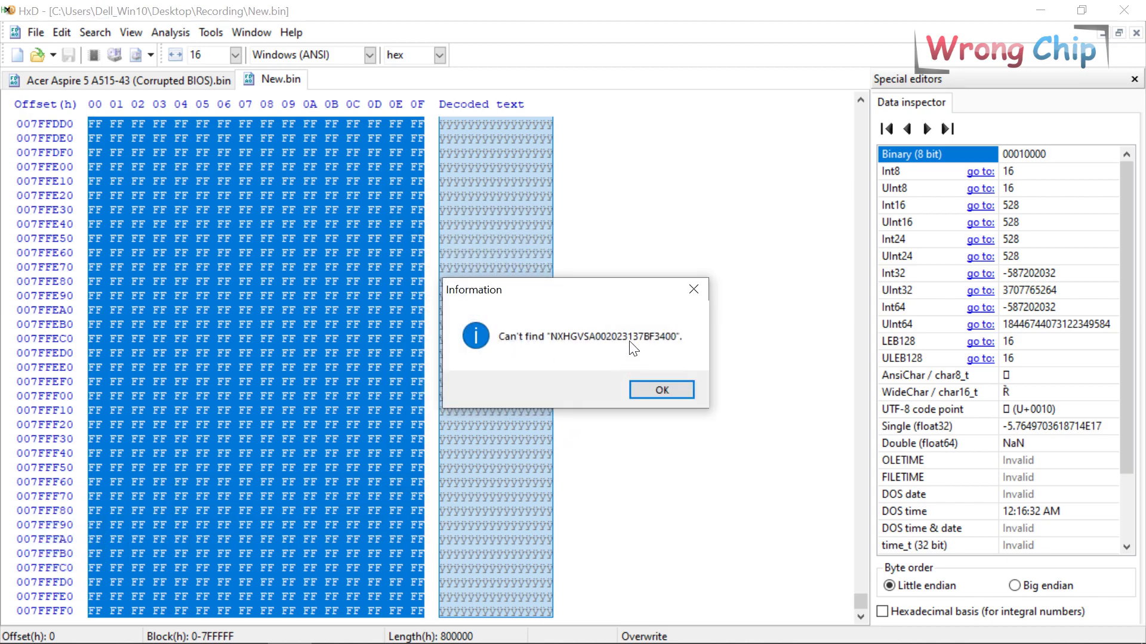
{"action": "left_click", "coordinate": [661, 390]}
Find the serial number in the corrupted BIOS and select the 1000h-byte block from offset 2B0000
{"action": "left_click", "coordinate": [128, 79]}
{"action": "key", "text": "ctrl+f"}
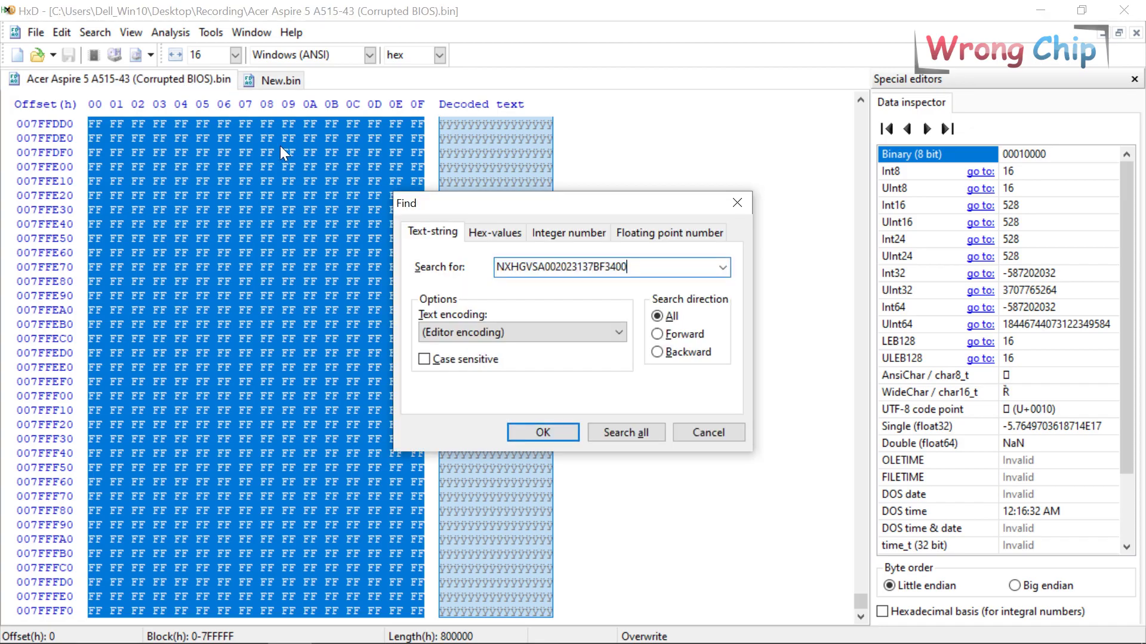
{"action": "key", "text": "Return"}
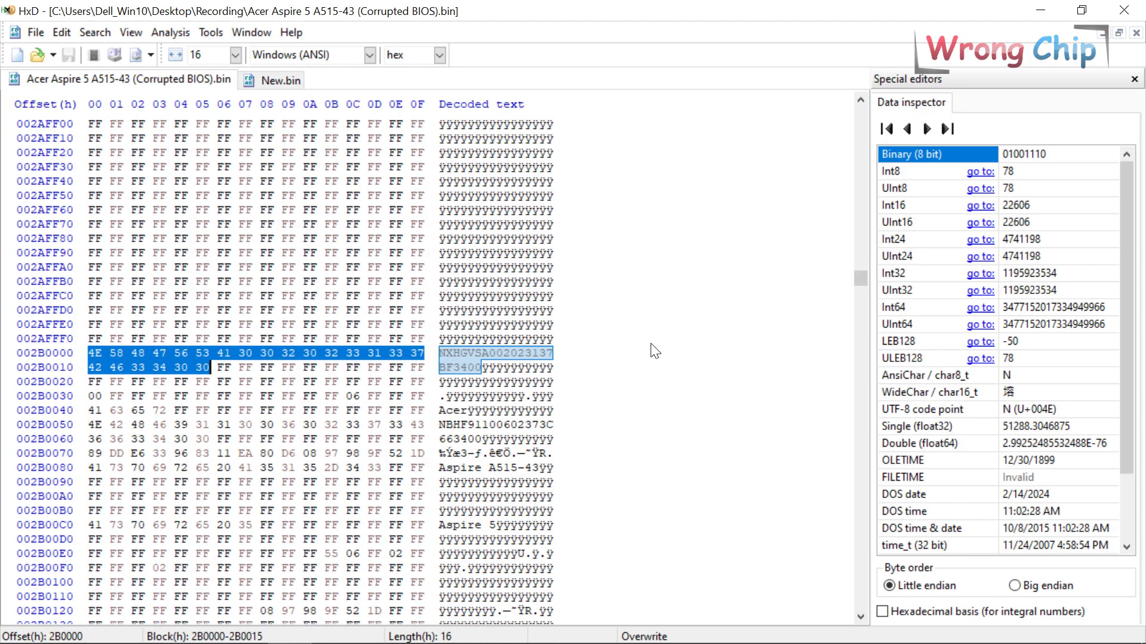
{"action": "left_click", "coordinate": [92, 352]}
{"action": "key", "text": "ctrl+e"}
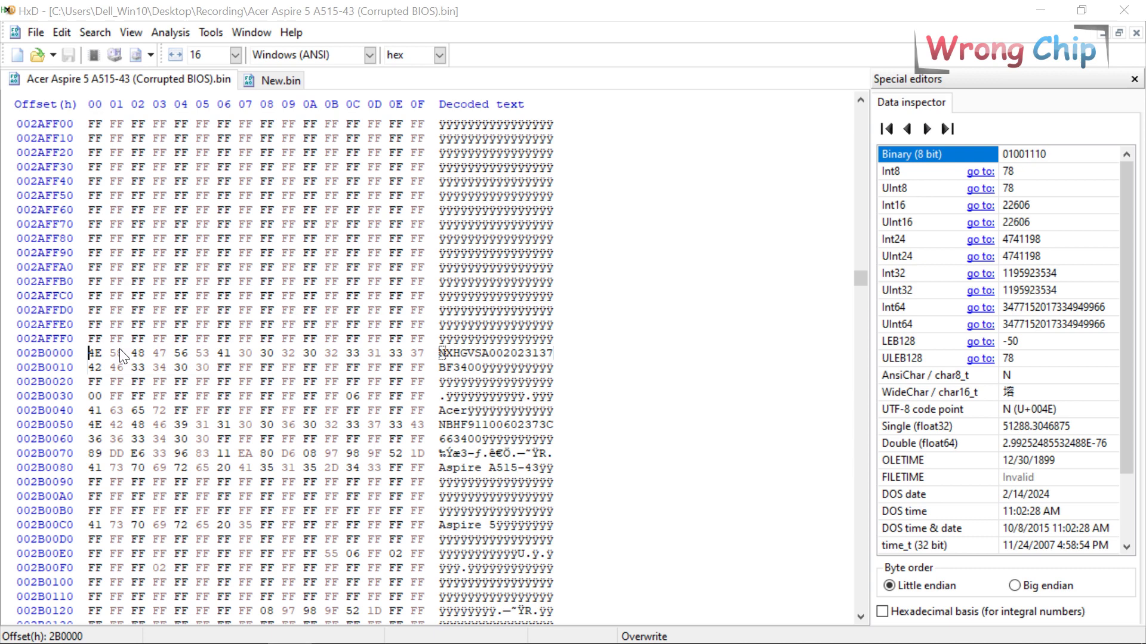
{"action": "left_click", "coordinate": [604, 352]}
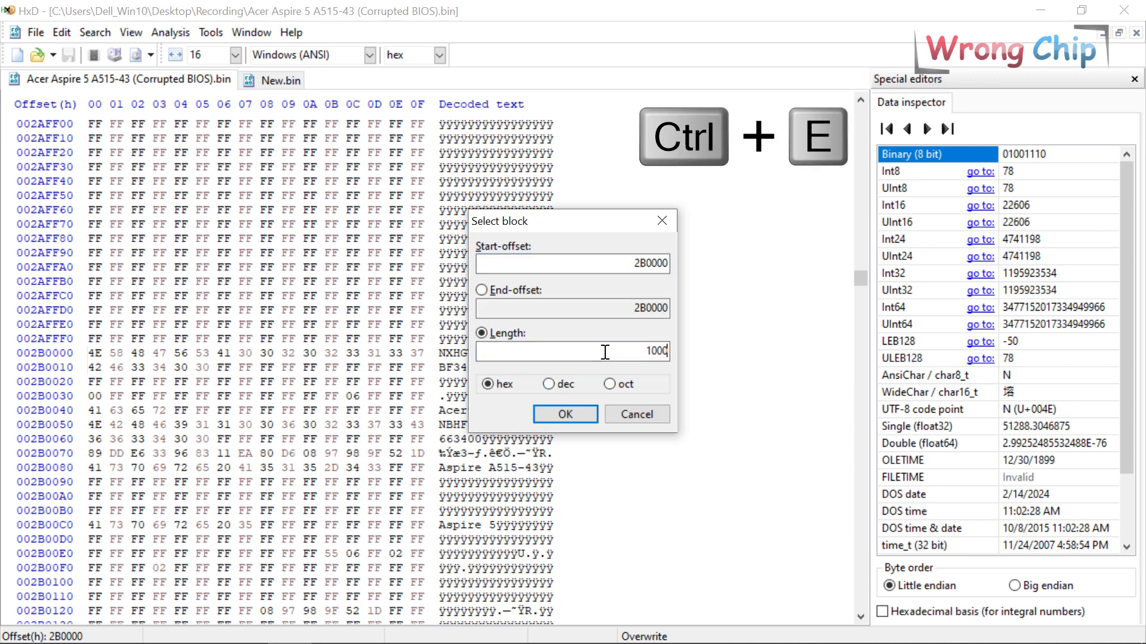
{"action": "type", "text": "1000"}
{"action": "key", "text": "Return"}
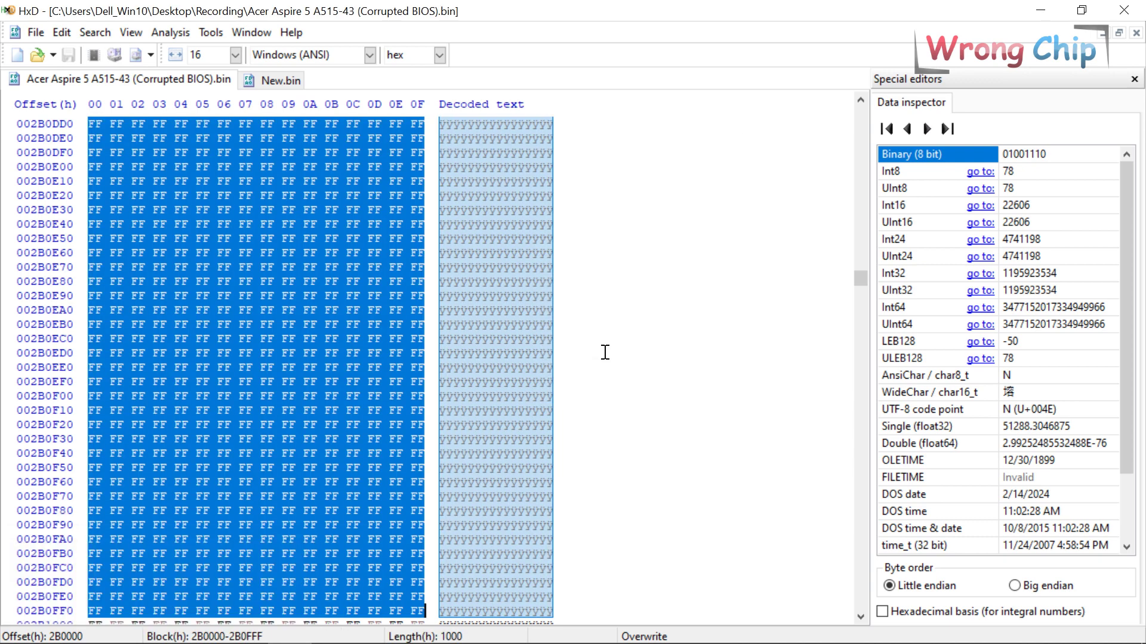
{"action": "scroll", "coordinate": [604, 352], "scroll_direction": "up", "scroll_amount": 20}
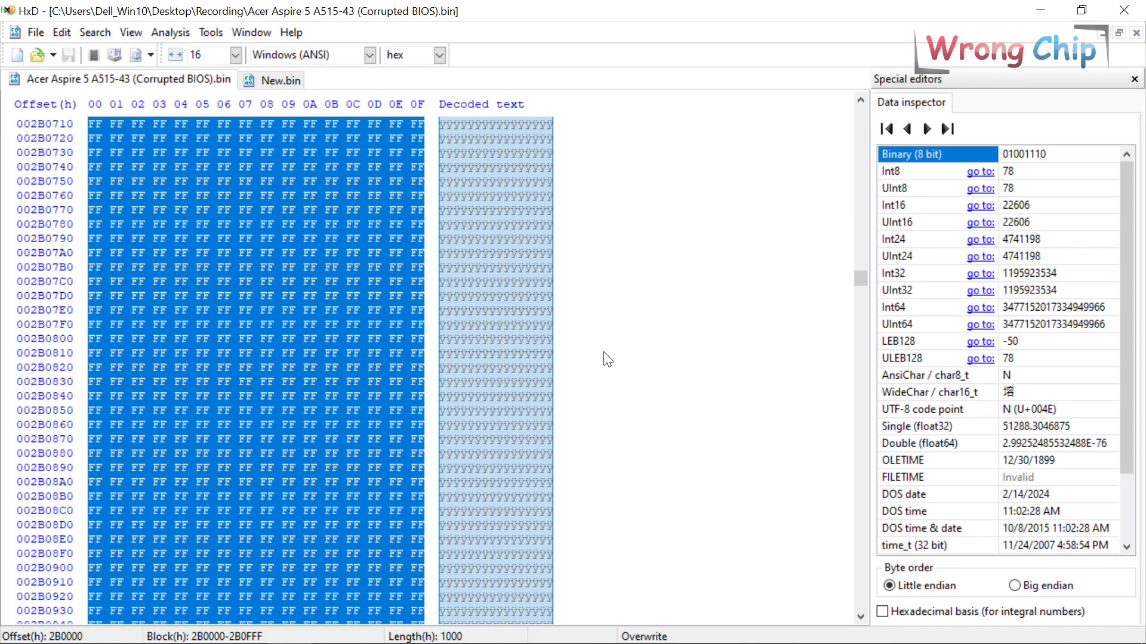
{"action": "scroll", "coordinate": [399, 206], "scroll_direction": "up", "scroll_amount": 3}
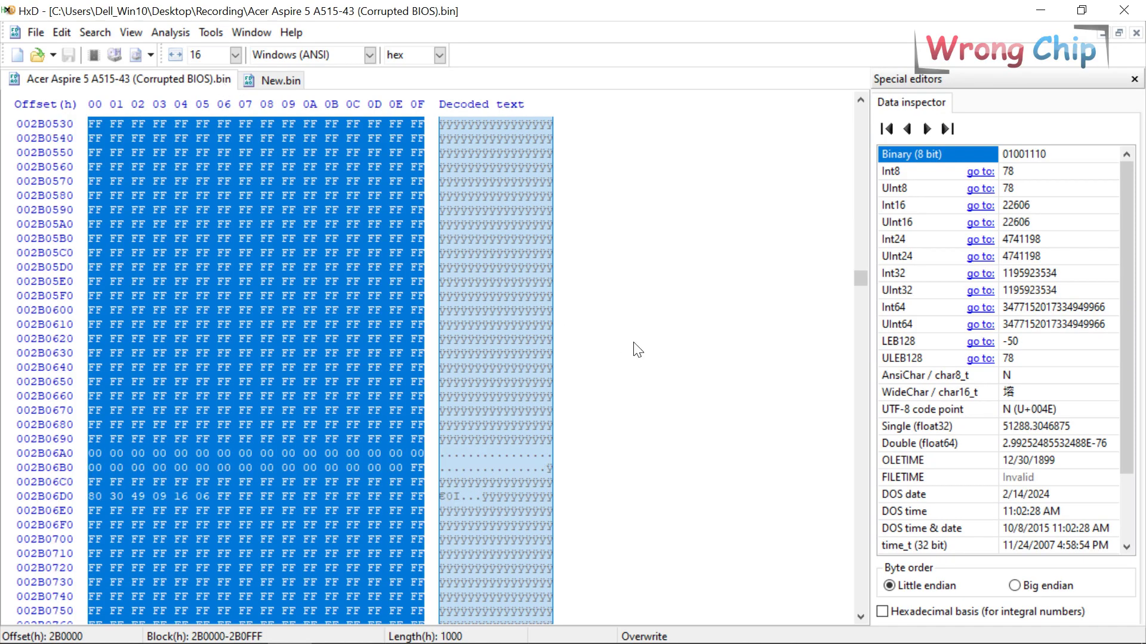
Paste-write the copied 1000h-byte block over New.bin at offset 2B0000
{"action": "left_click", "coordinate": [286, 81]}
{"action": "key", "text": "ctrl+g"}
{"action": "type", "text": "2B0000"}
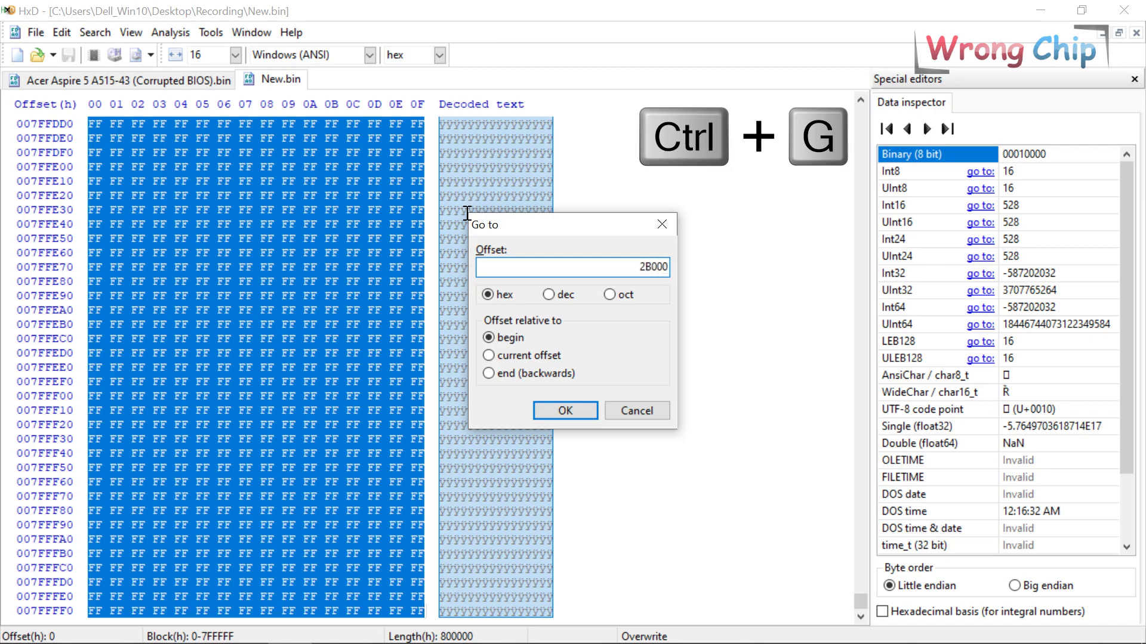
{"action": "key", "text": "Return"}
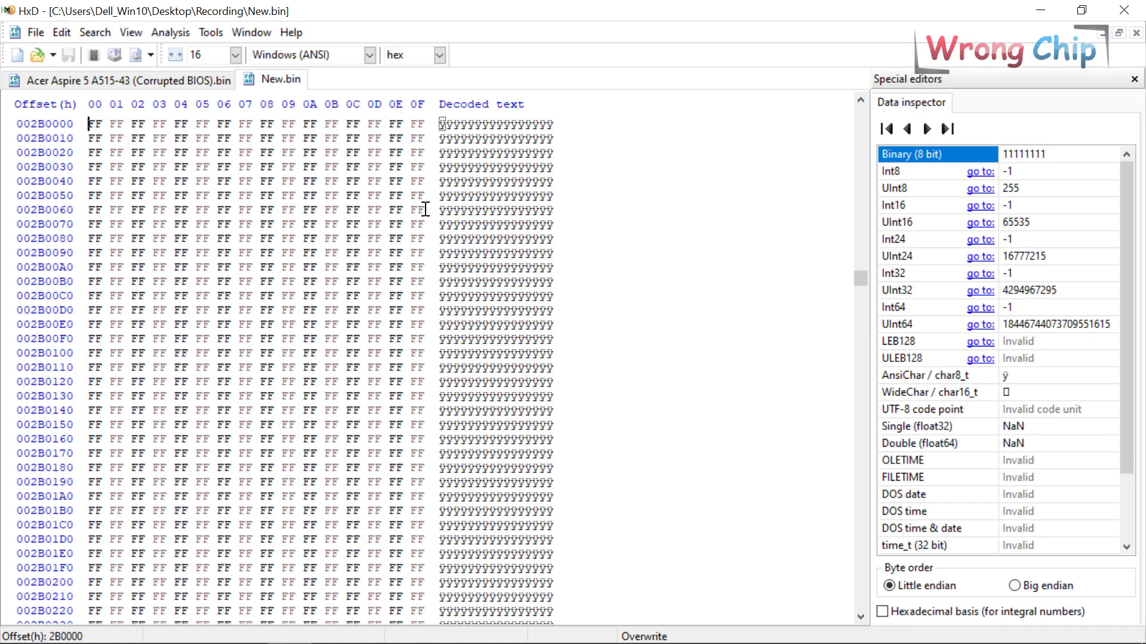
{"action": "right_click", "coordinate": [95, 124]}
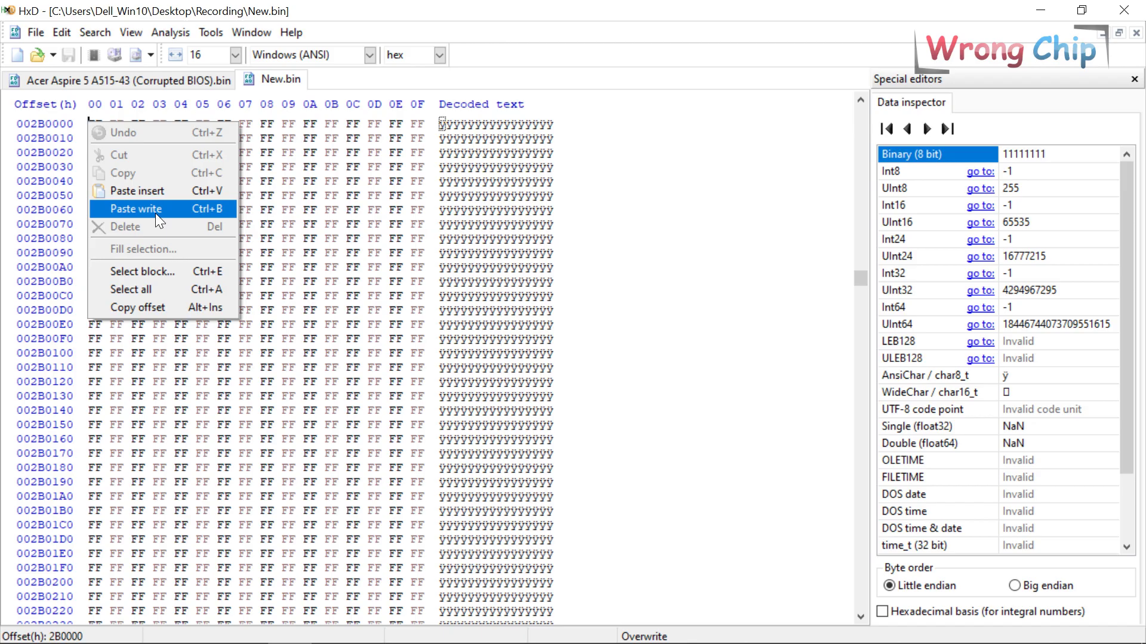
{"action": "left_click", "coordinate": [156, 213]}
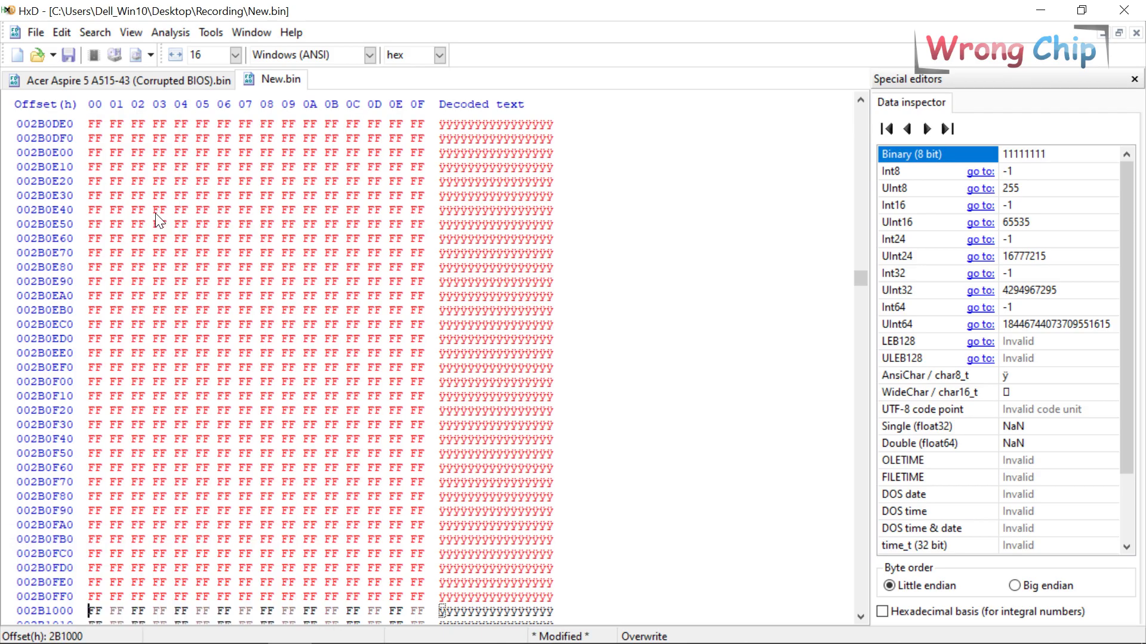
{"action": "scroll", "coordinate": [237, 223], "scroll_direction": "down", "scroll_amount": 6}
{"action": "left_click", "coordinate": [206, 85]}
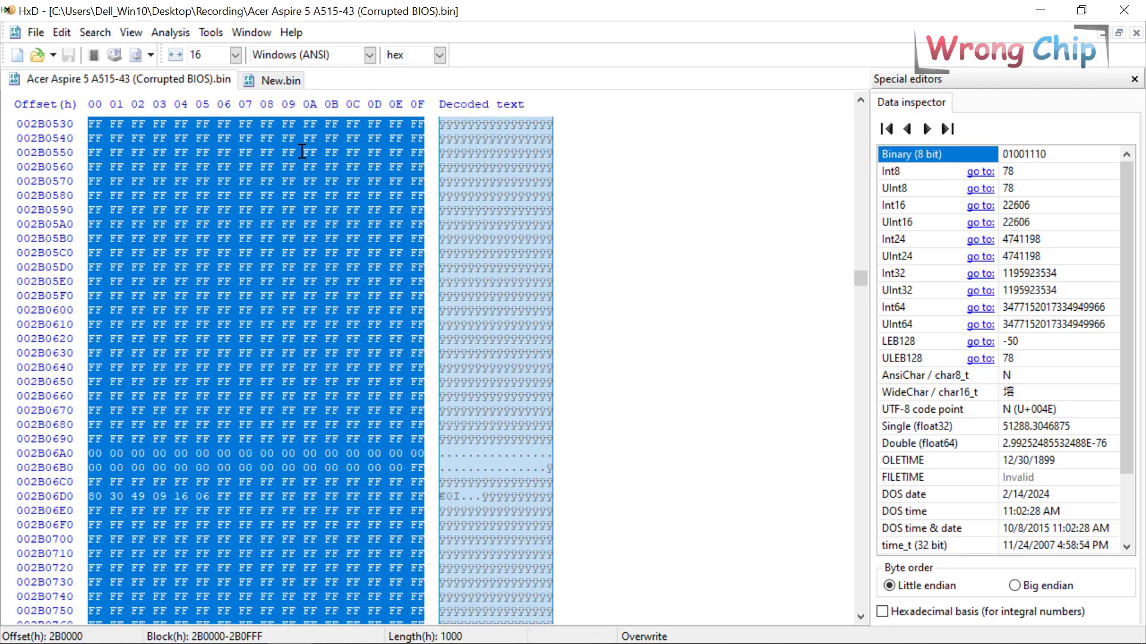
Locate the OEM key block in the corrupted BIOS and select offsets 6DA000–6DA03F
{"action": "key", "text": "ctrl+f"}
{"action": "key", "text": "Return"}
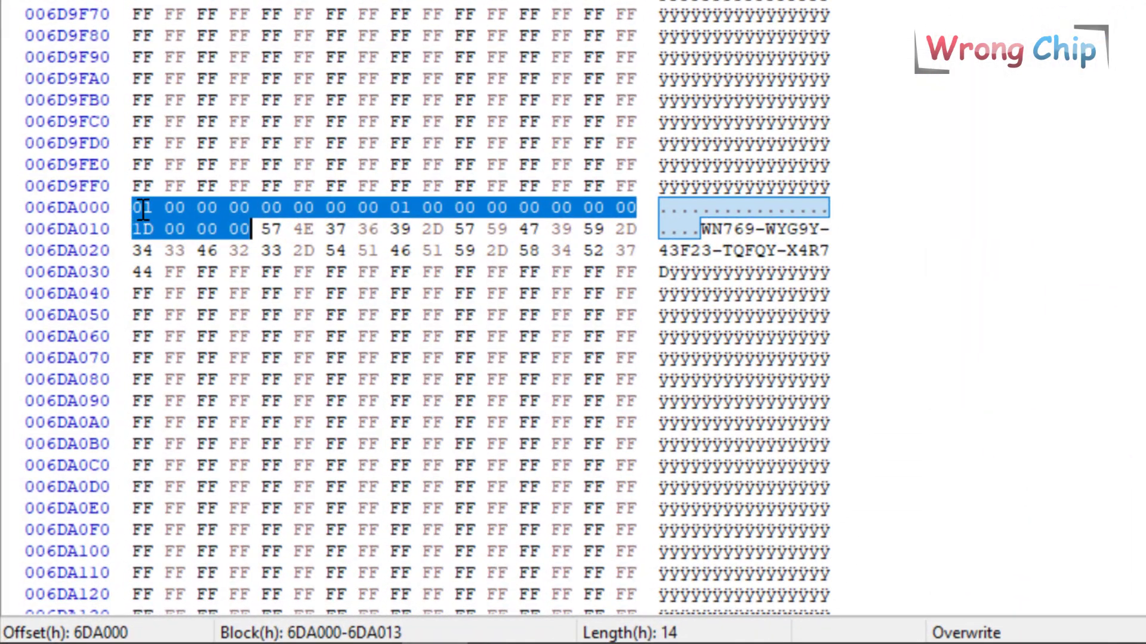
{"action": "left_click_drag", "start_coordinate": [144, 212], "coordinate": [653, 271]}
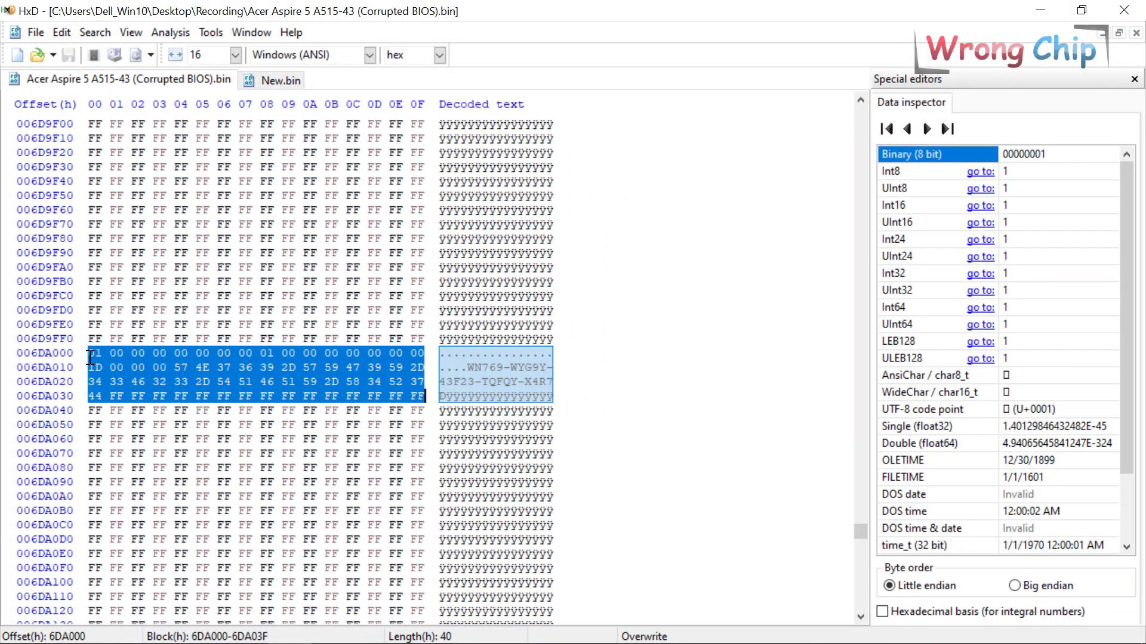
Overwrite New.bin at offset 6DA000 with the 40h-byte key block and save it
{"action": "left_click", "coordinate": [280, 80]}
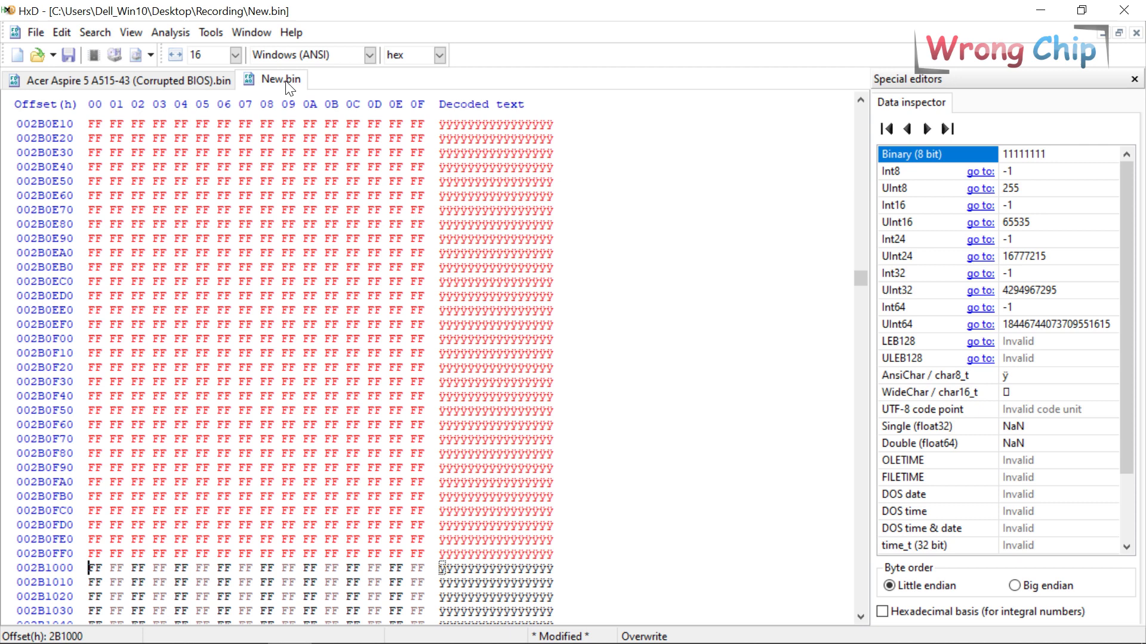
{"action": "key", "text": "ctrl+g"}
{"action": "type", "text": "6DA000"}
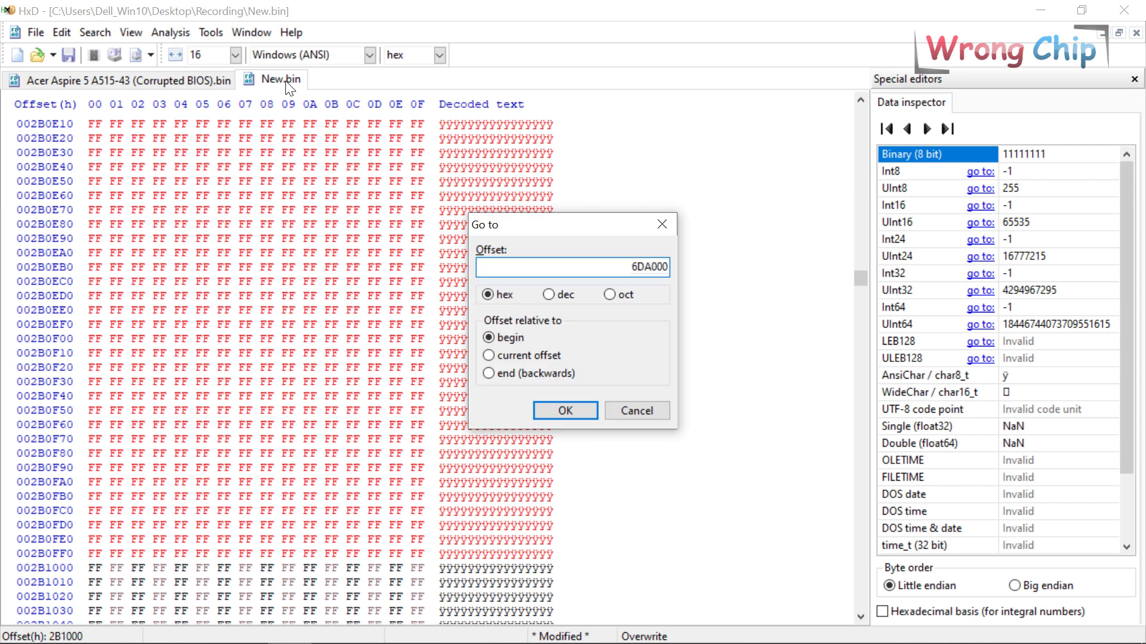
{"action": "key", "text": "Return"}
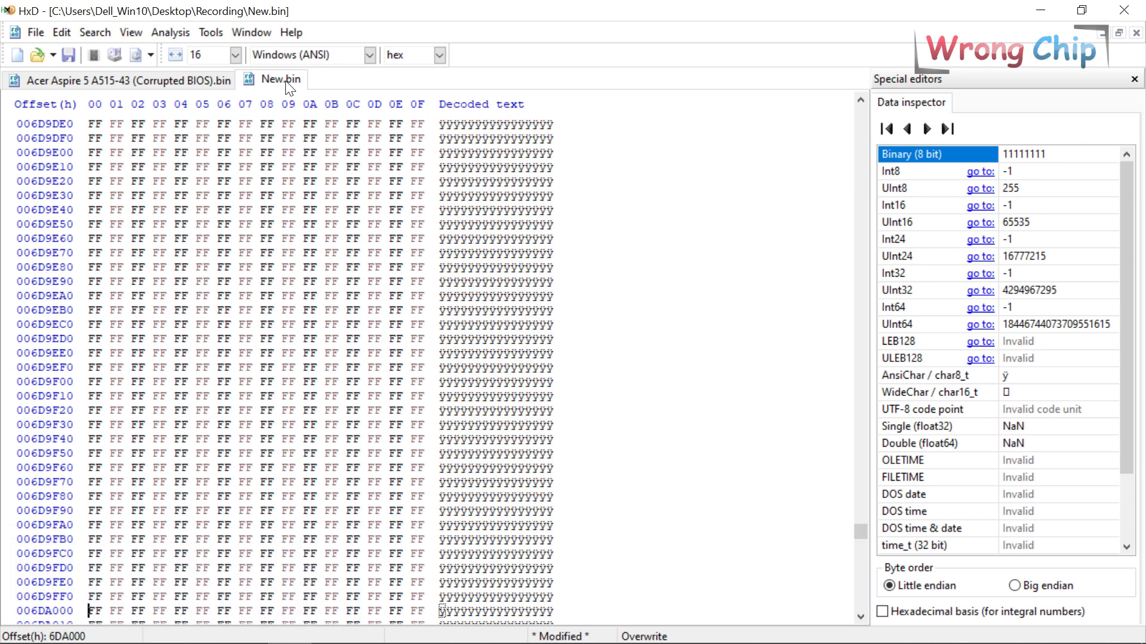
{"action": "scroll", "coordinate": [112, 352], "scroll_direction": "down", "scroll_amount": 6}
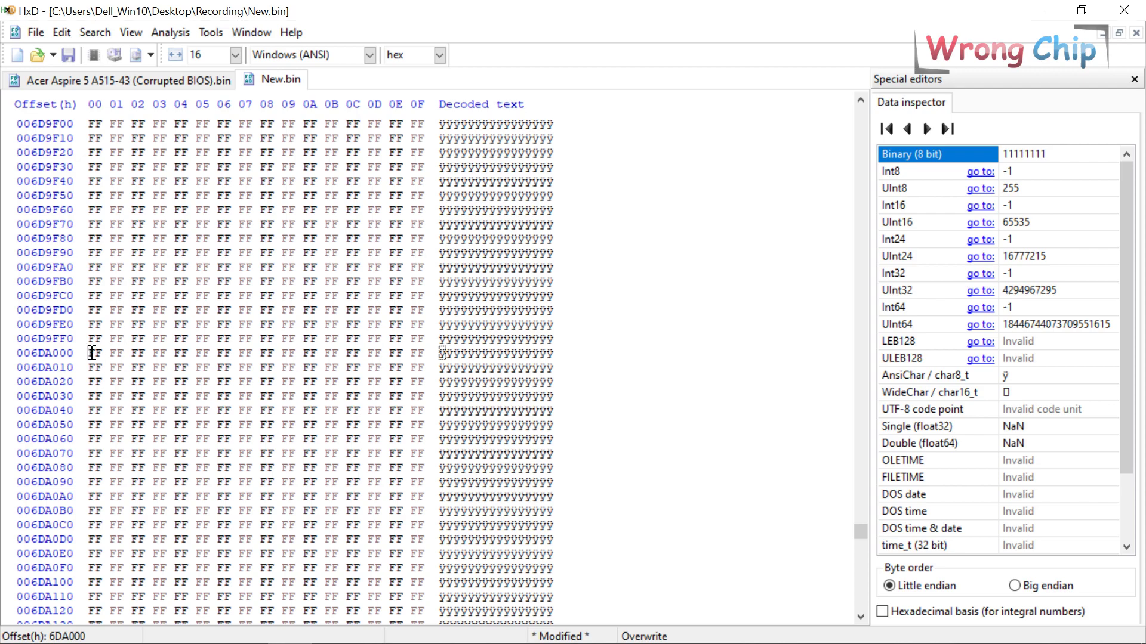
{"action": "right_click", "coordinate": [92, 352]}
{"action": "left_click", "coordinate": [139, 439]}
{"action": "key", "text": "ctrl+s"}
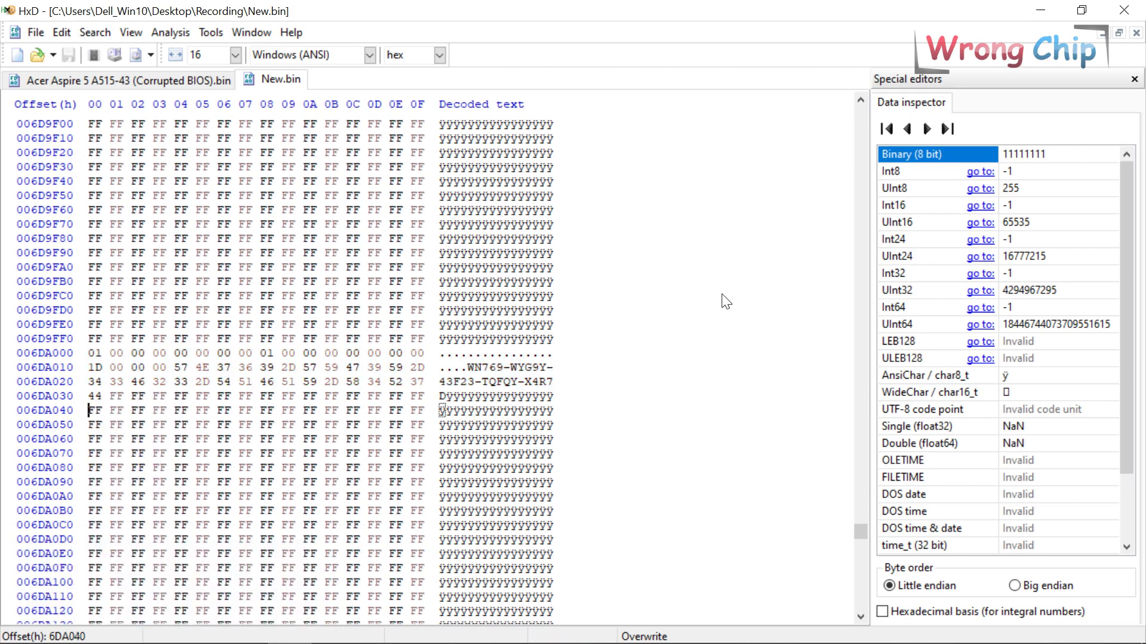
Analyse New.bin with ME Analyzer, which reports no Intel Engine/Graphics firmware
{"action": "left_click", "coordinate": [1042, 14]}
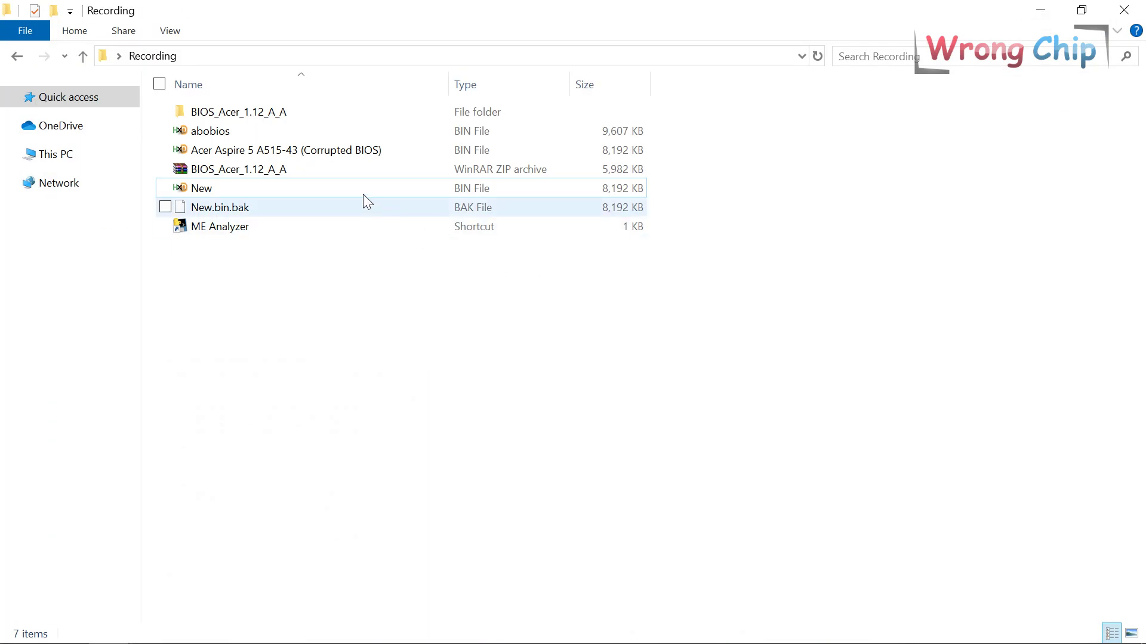
{"action": "left_click", "coordinate": [434, 188]}
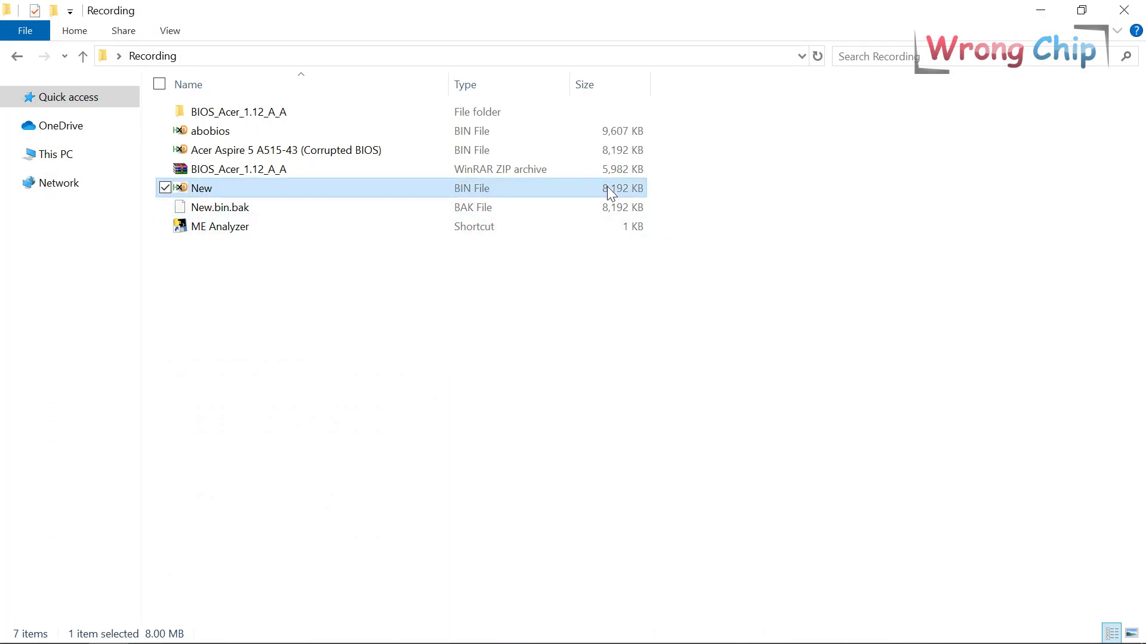
{"action": "left_click_drag", "start_coordinate": [607, 187], "coordinate": [518, 224]}
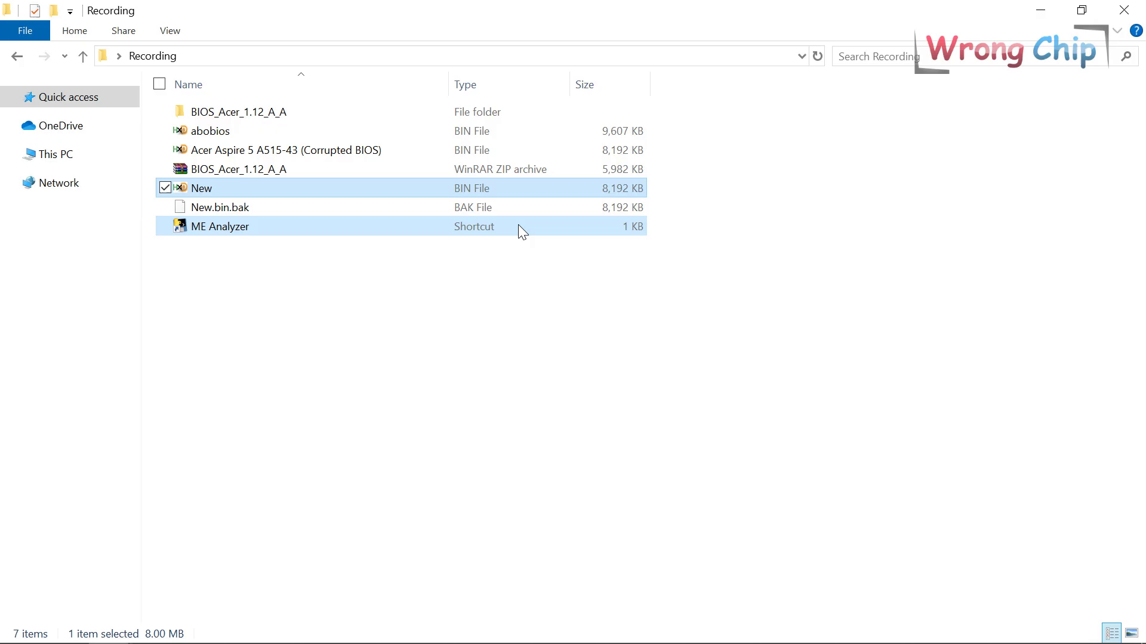
{"action": "left_click", "coordinate": [429, 208]}
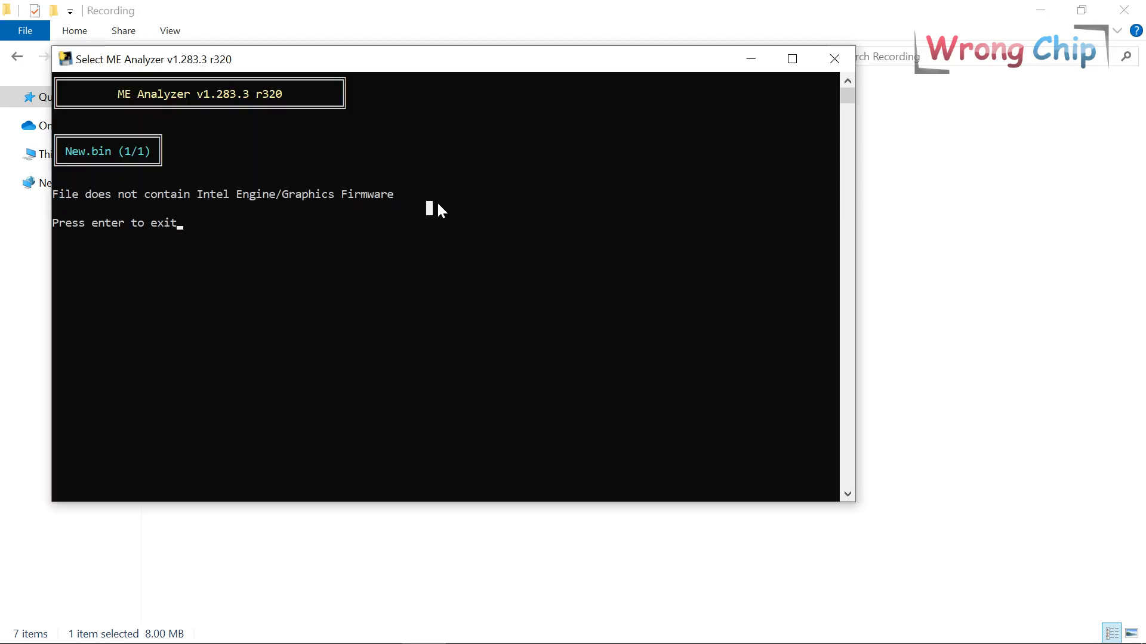
{"action": "left_click_drag", "start_coordinate": [431, 193], "coordinate": [70, 192]}
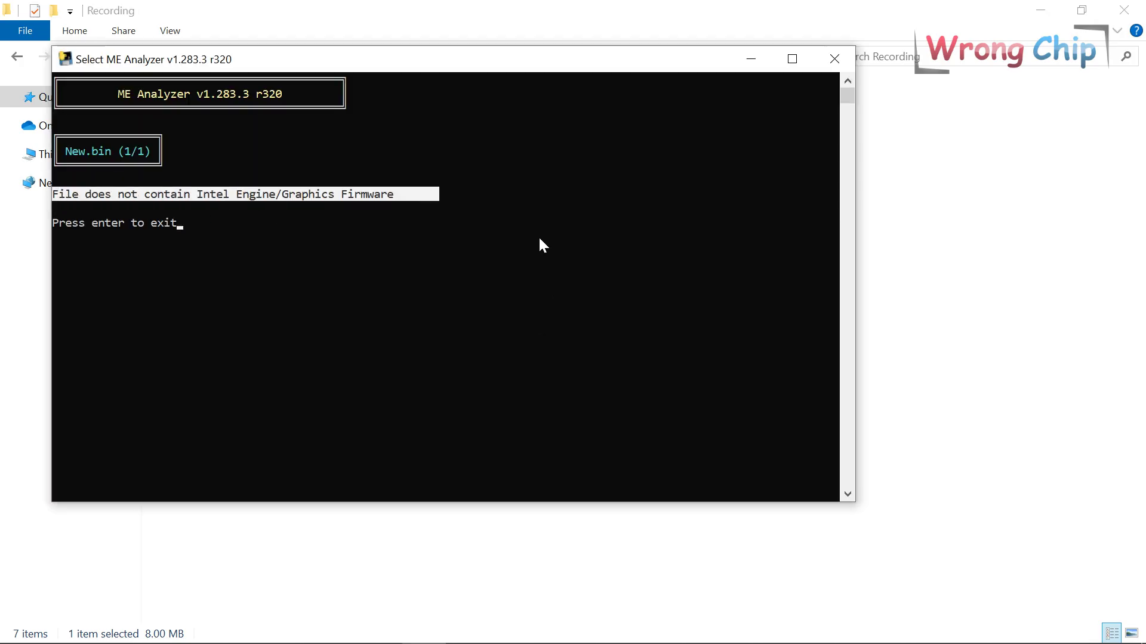
{"action": "key", "text": "Return"}
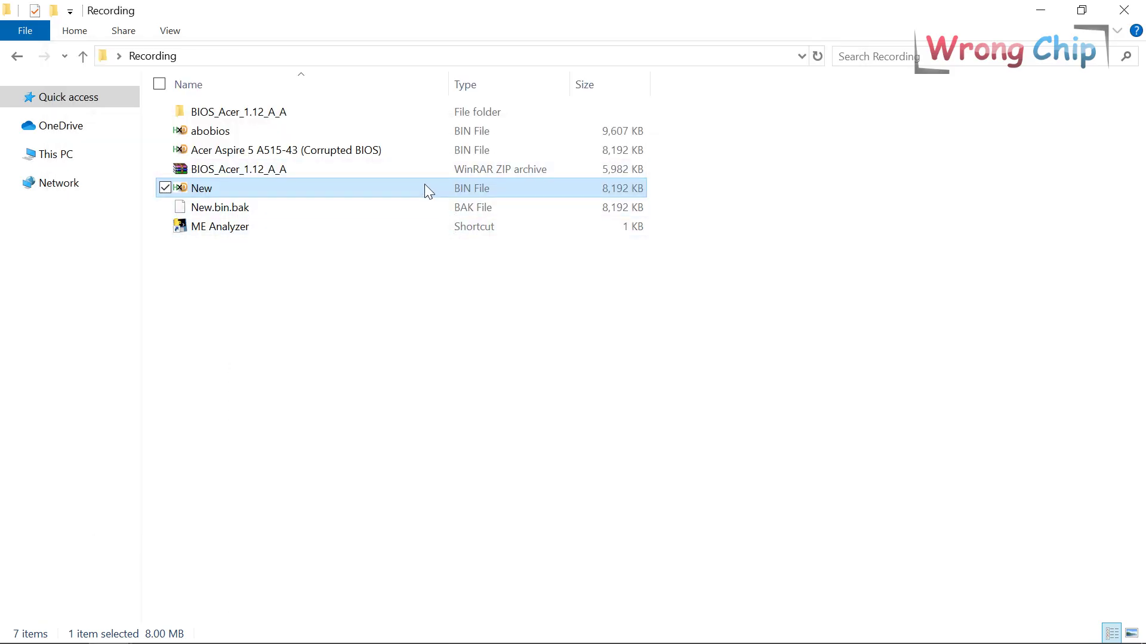
Rename the New file to the Acer Aspire 5 A515-43 model name plus '(New)'
{"action": "left_click", "coordinate": [303, 150]}
{"action": "key", "text": "F2"}
{"action": "left_click", "coordinate": [303, 150]}
{"action": "key", "text": "shift+Home"}
{"action": "key", "text": "ctrl+c"}
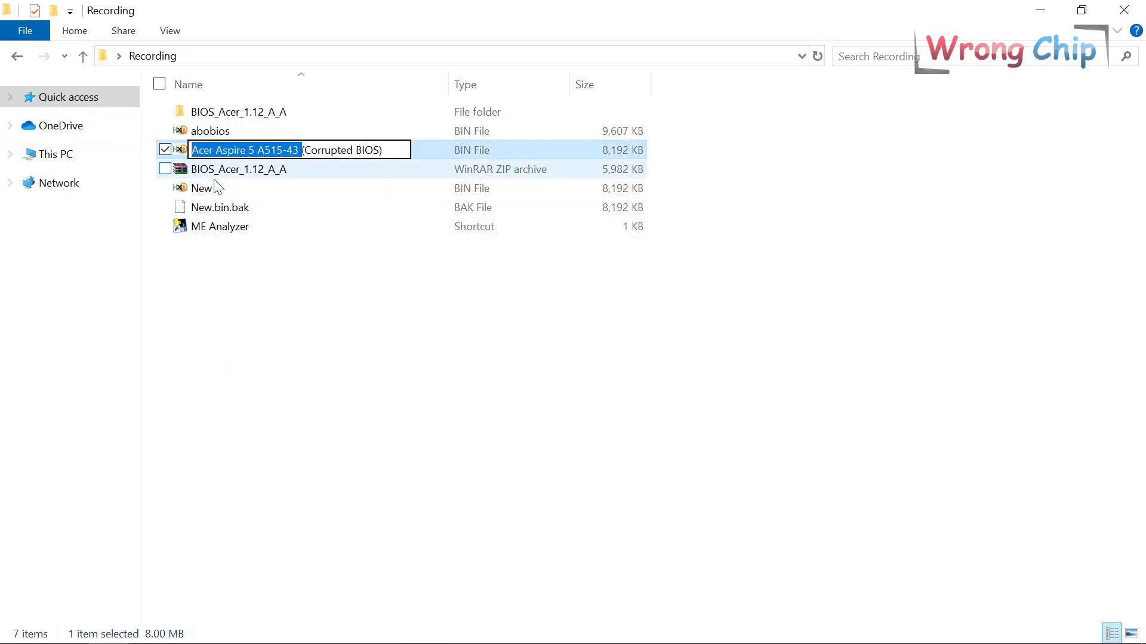
{"action": "left_click", "coordinate": [226, 183]}
{"action": "key", "text": "F2"}
{"action": "key", "text": "ctrl+v"}
{"action": "type", "text": "("}
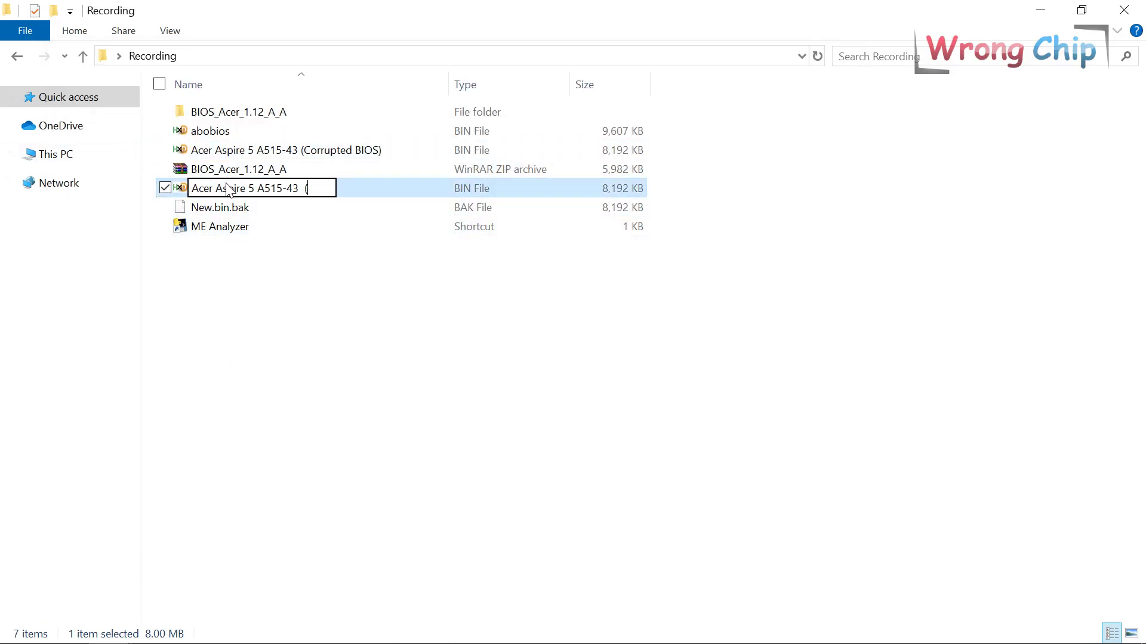
{"action": "type", "text": "New"}
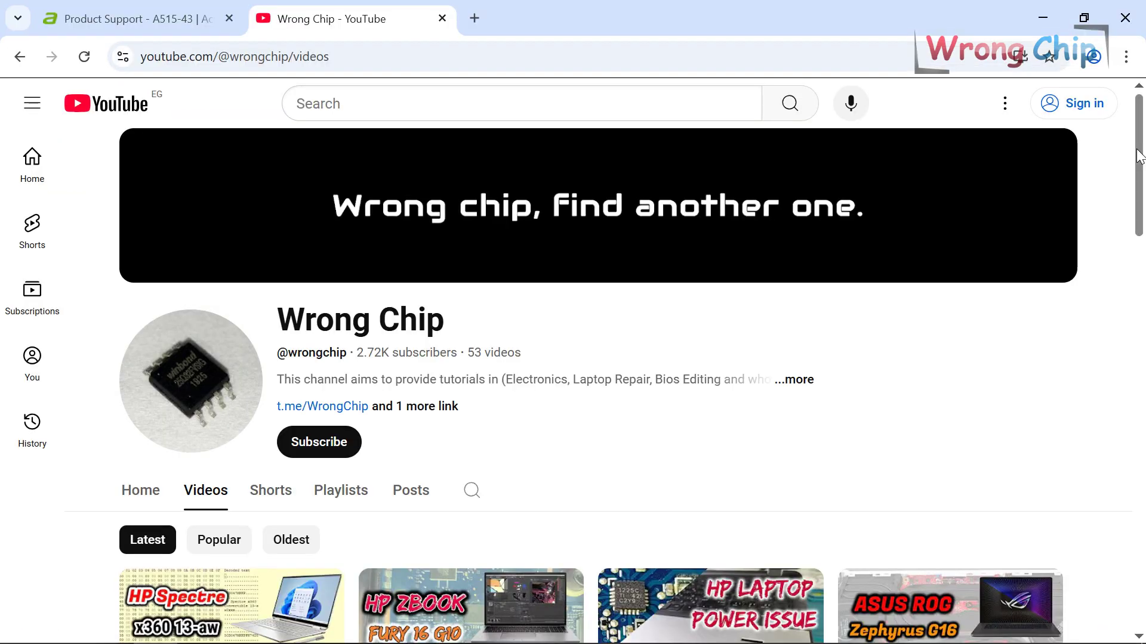
{"action": "scroll", "coordinate": [1141, 218], "scroll_direction": "down", "scroll_amount": 4}
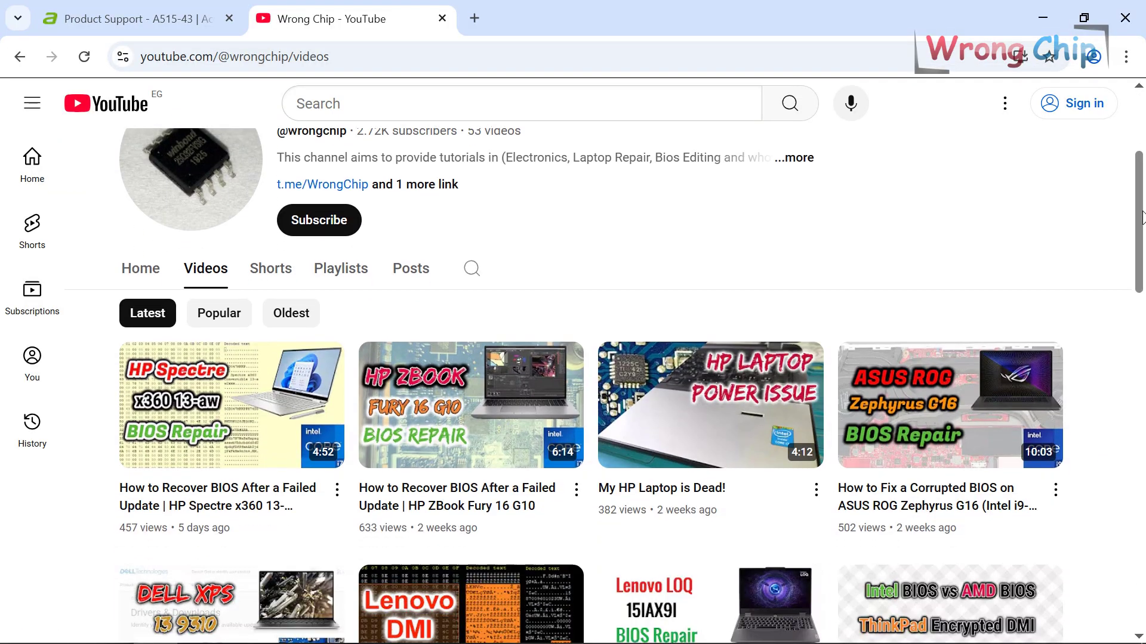